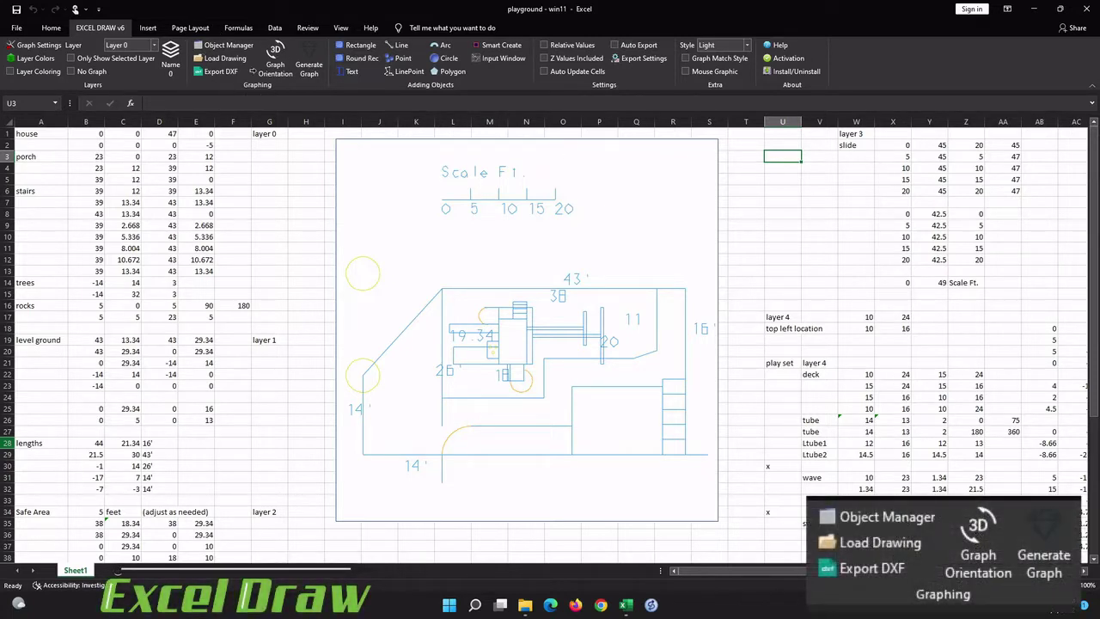
Open the Object Manager and move its window clear of the playground drawing
{"action": "left_click", "coordinate": [292, 225]}
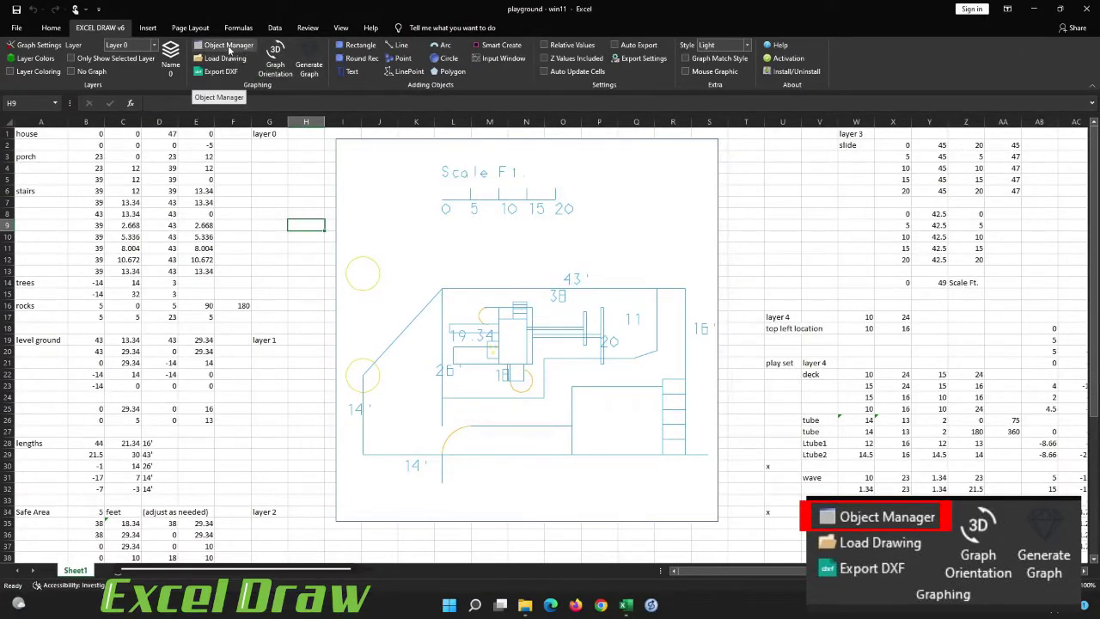
{"action": "left_click", "coordinate": [222, 46]}
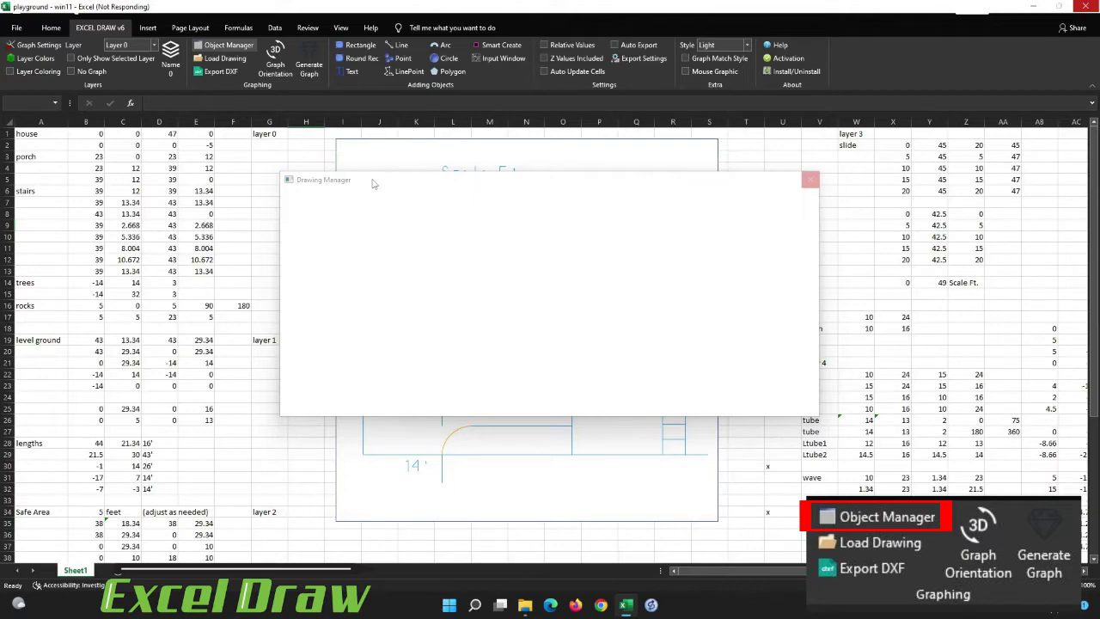
{"action": "mouse_move", "coordinate": [373, 183]}
{"action": "left_mouse_down"}
{"action": "mouse_move", "coordinate": [533, 254]}
{"action": "mouse_move", "coordinate": [755, 152]}
{"action": "mouse_move", "coordinate": [780, 120]}
{"action": "left_mouse_up"}
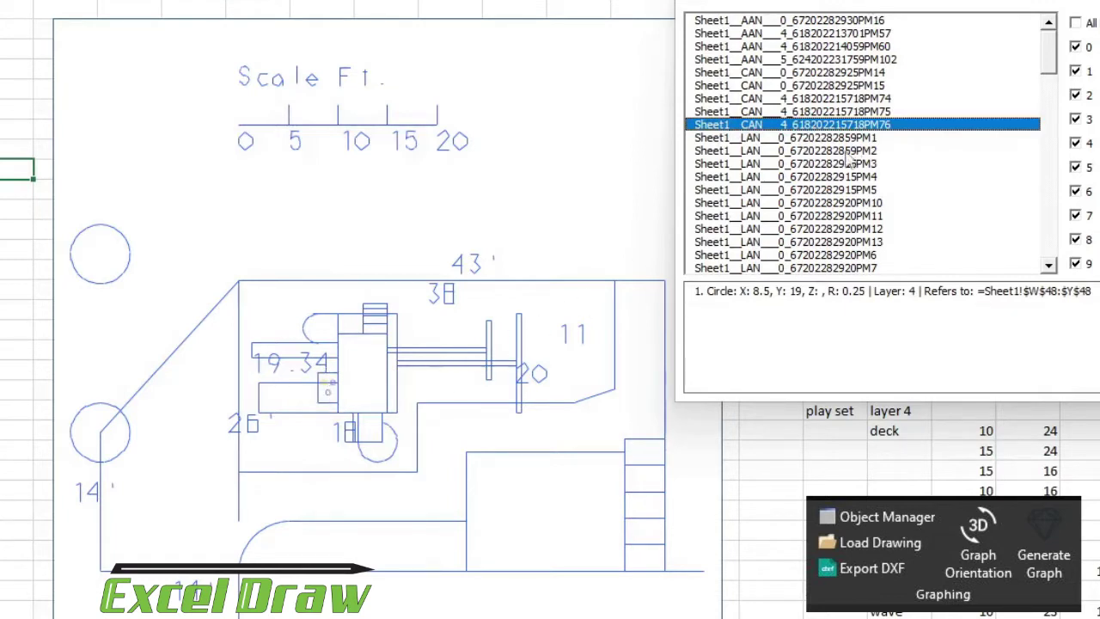
Select the first layer 0 line and the first layer 0 arc in the object list to examine their details
{"action": "left_click", "coordinate": [779, 139], "text": "ctrl"}
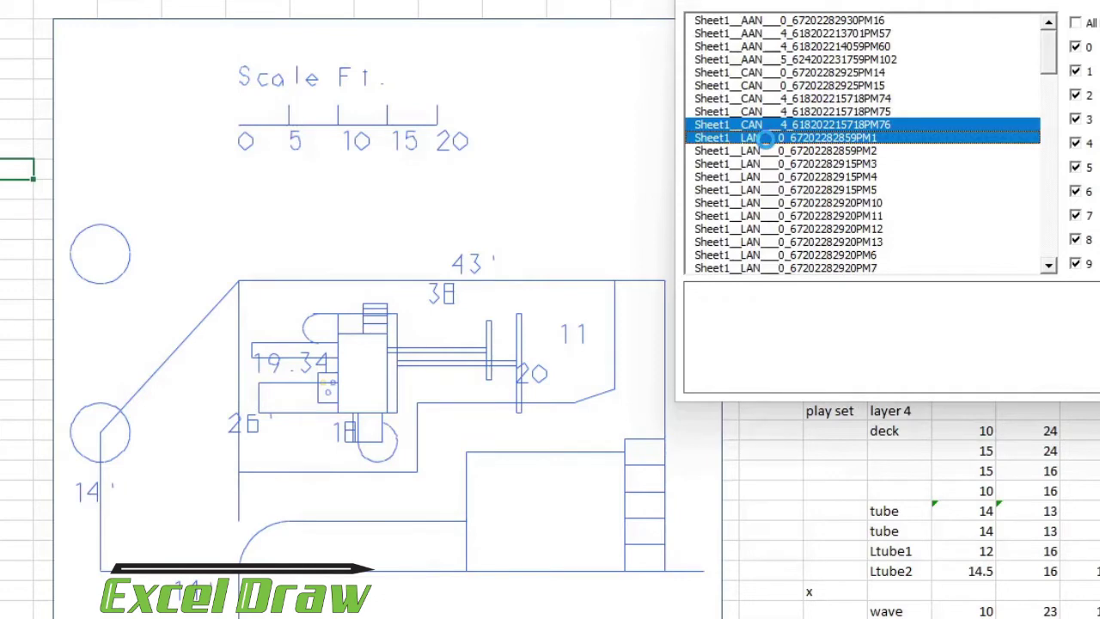
{"action": "left_click", "coordinate": [765, 138]}
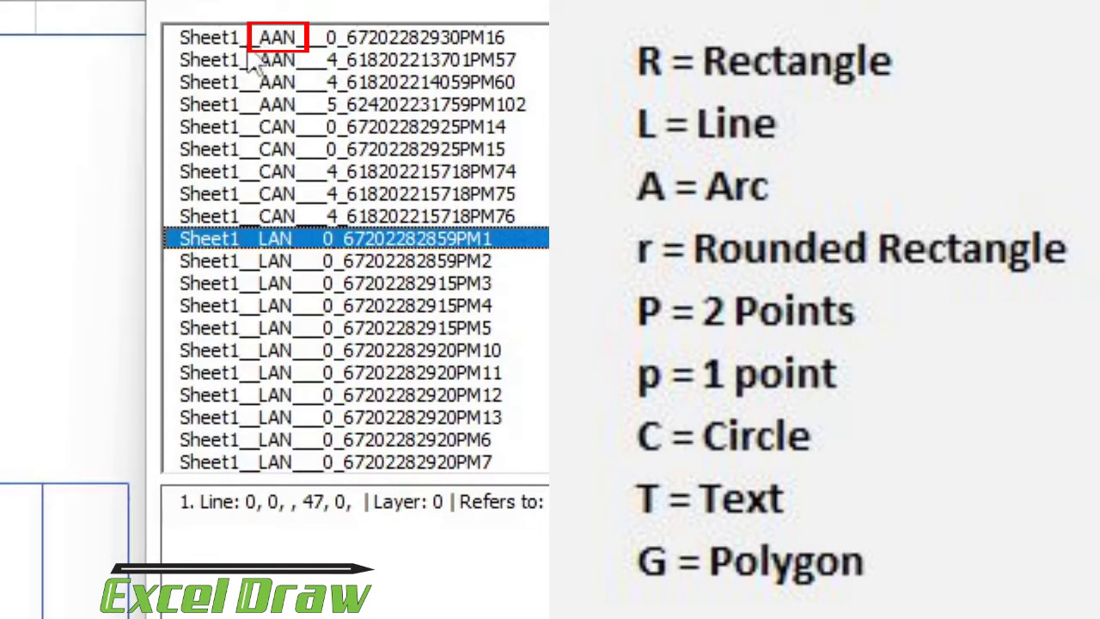
{"action": "left_click", "coordinate": [287, 37]}
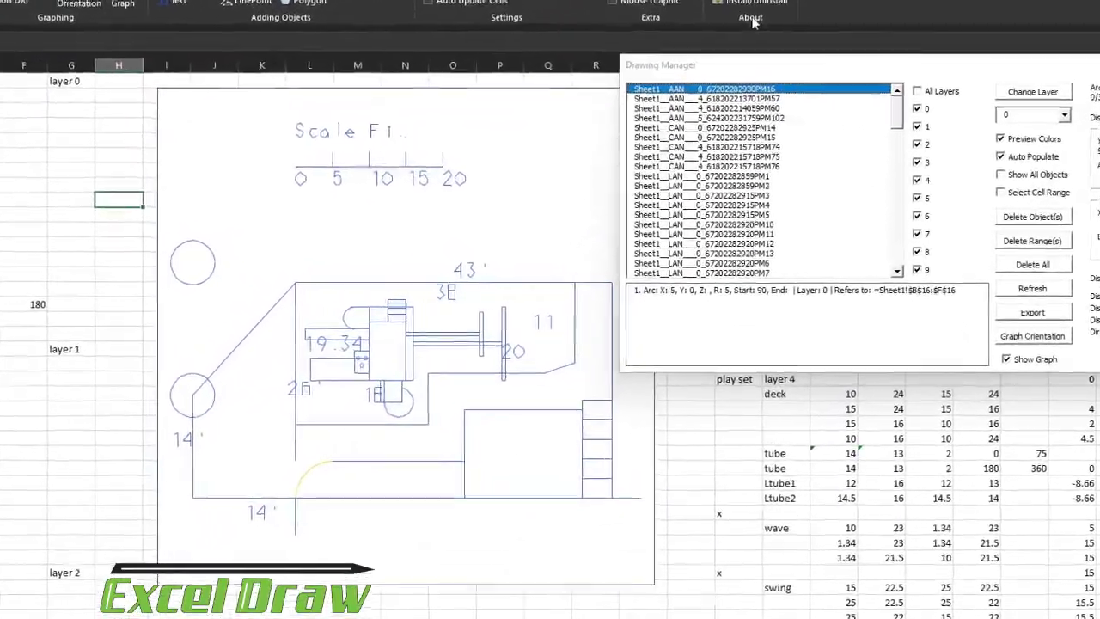
Select all listed arcs and circles, from the first layer 0 arc through the last layer 4 circle, to highlight them in the drawing
{"action": "mouse_move", "coordinate": [827, 64]}
{"action": "left_mouse_down"}
{"action": "mouse_move", "coordinate": [773, 37]}
{"action": "mouse_move", "coordinate": [717, 49]}
{"action": "mouse_move", "coordinate": [768, 17]}
{"action": "mouse_move", "coordinate": [792, 43]}
{"action": "left_mouse_up"}
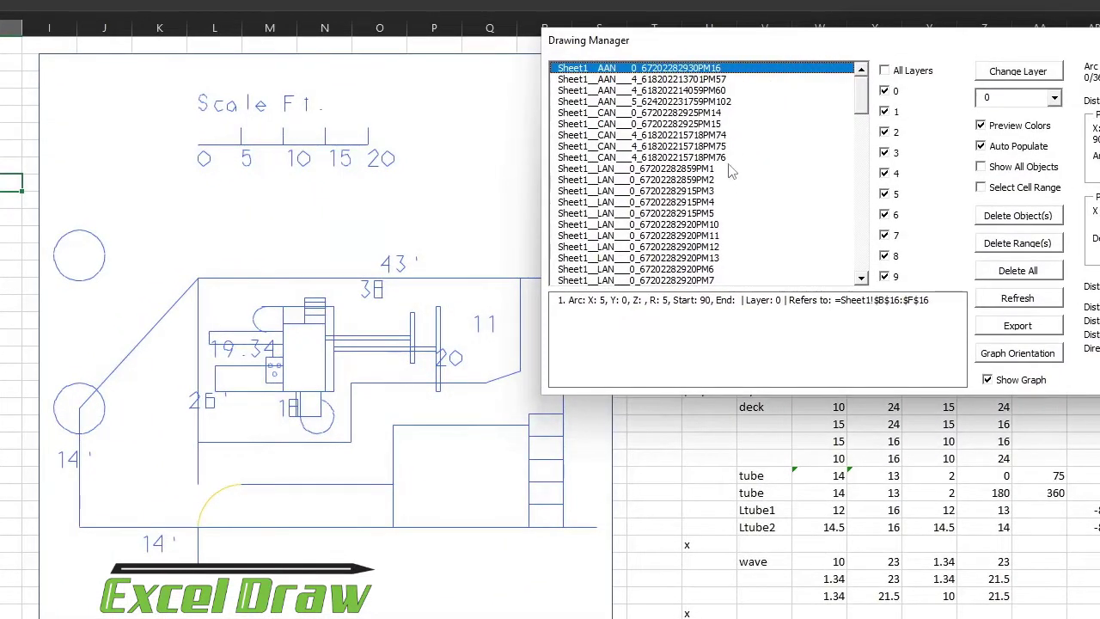
{"action": "left_click", "coordinate": [687, 157]}
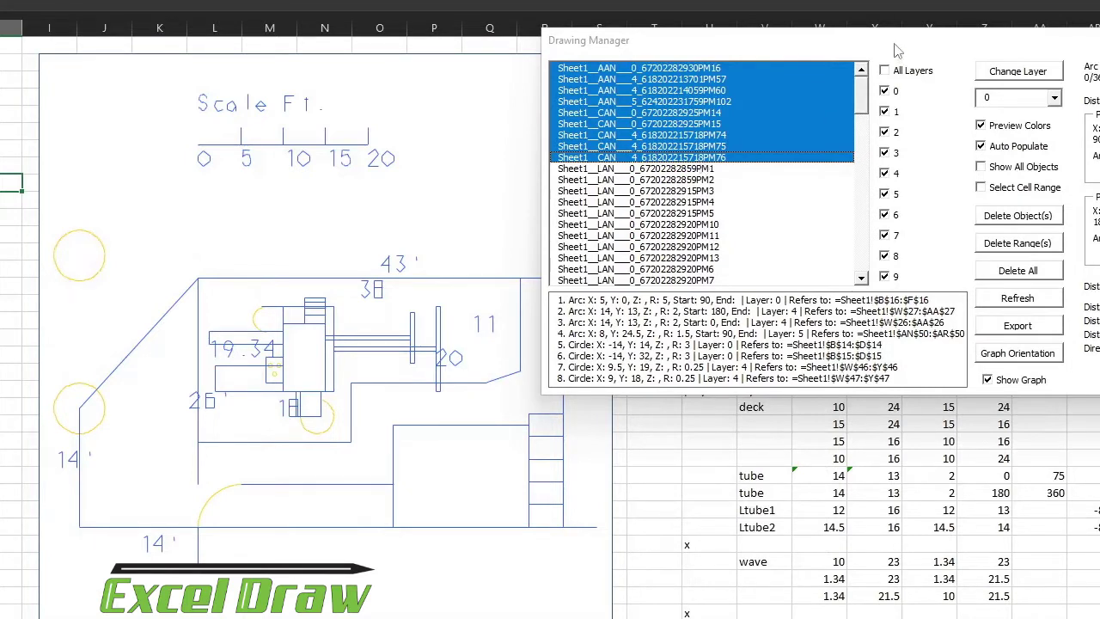
{"action": "left_click_drag", "start_coordinate": [892, 44], "coordinate": [814, 47]}
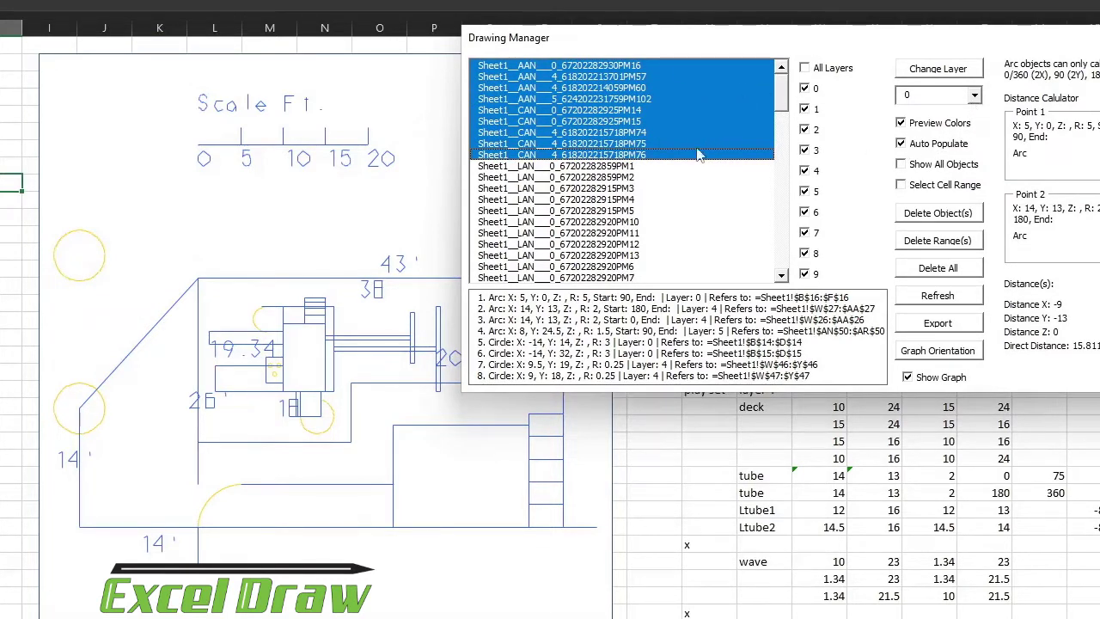
Look over the target layers offered for the selected objects, and hide layer 2 and show it again
{"action": "left_click", "coordinate": [974, 95]}
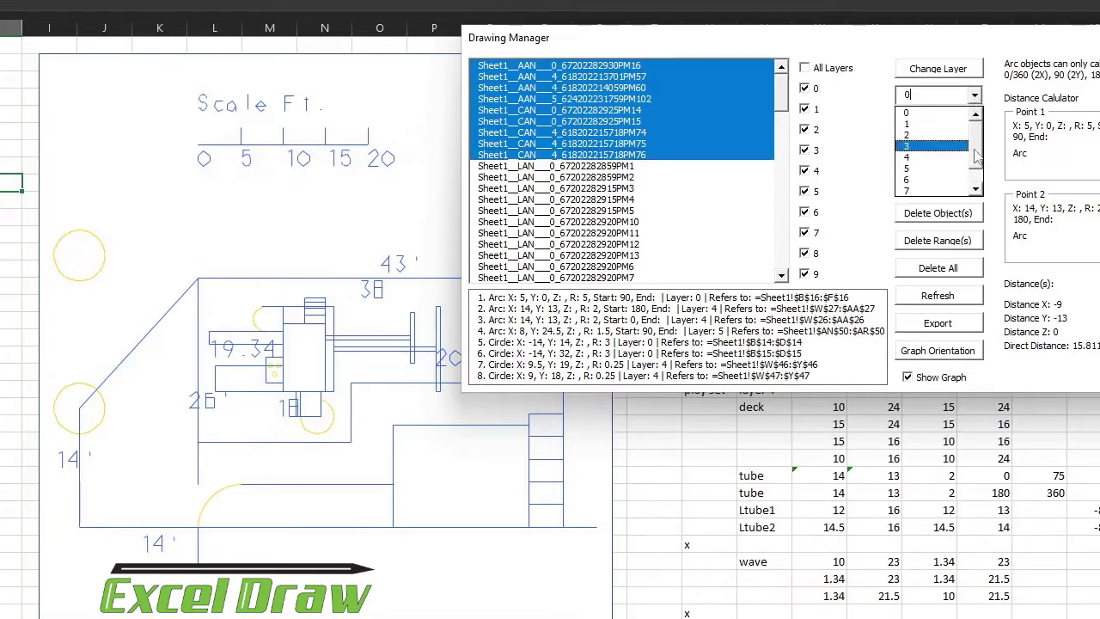
{"action": "left_click", "coordinate": [1007, 66]}
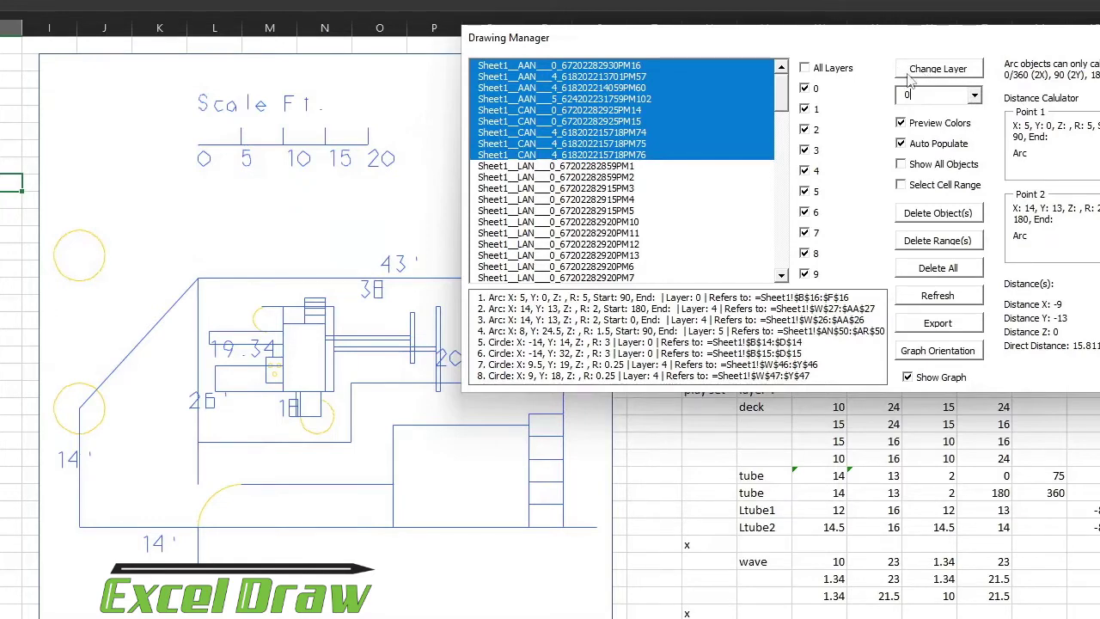
{"action": "left_click", "coordinate": [804, 129]}
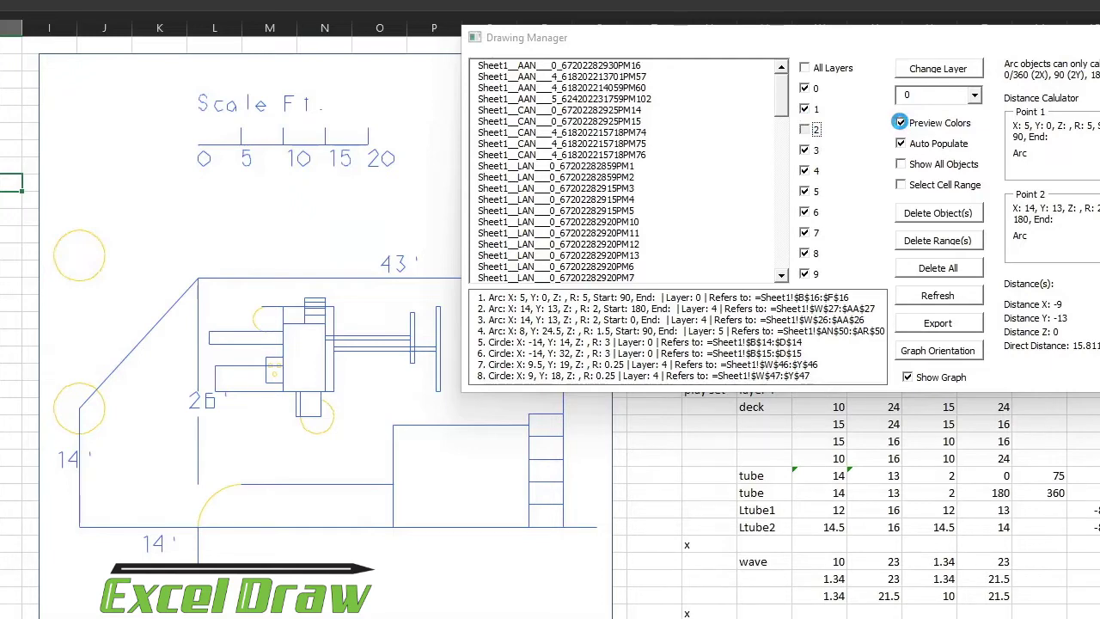
{"action": "left_click", "coordinate": [900, 122]}
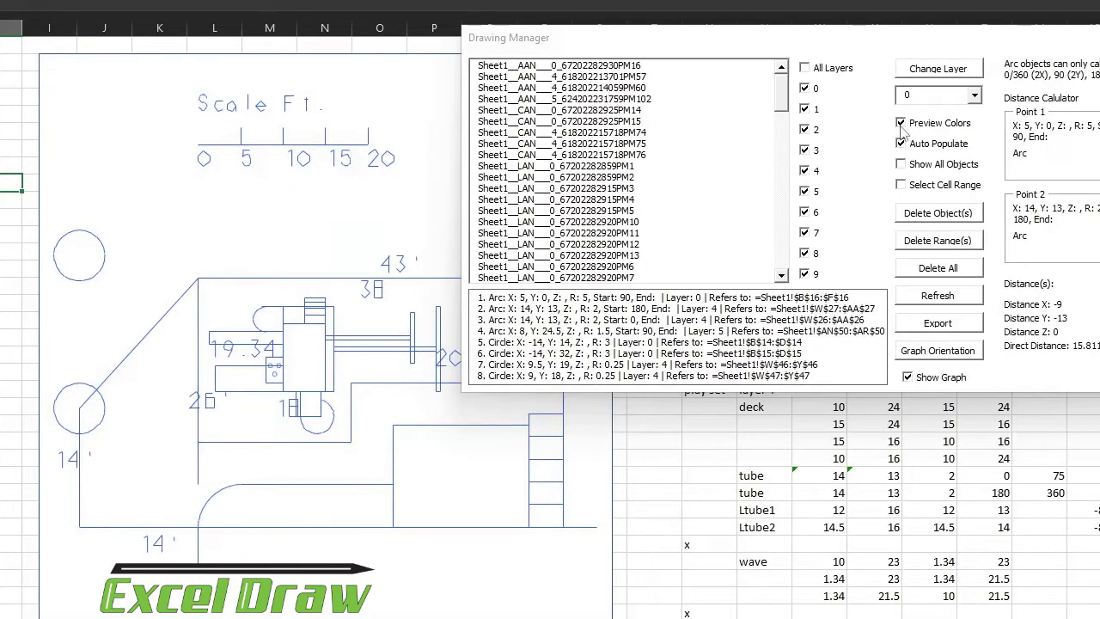
Turn off Preview Colors and select several circles, arcs and a line in the object list
{"action": "left_click", "coordinate": [976, 128]}
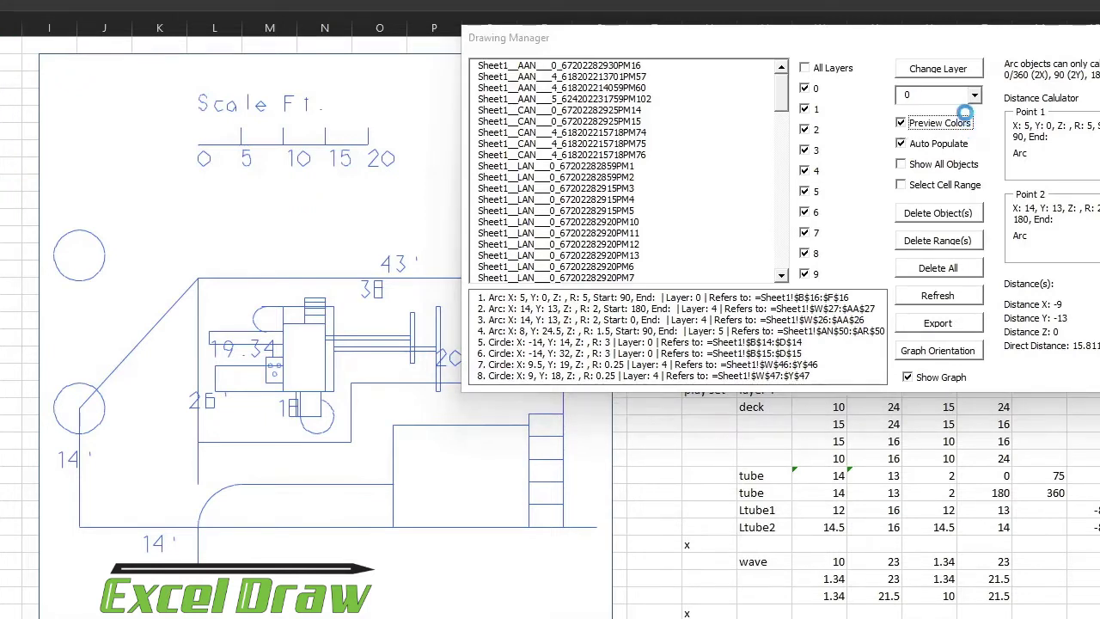
{"action": "left_click", "coordinate": [641, 126]}
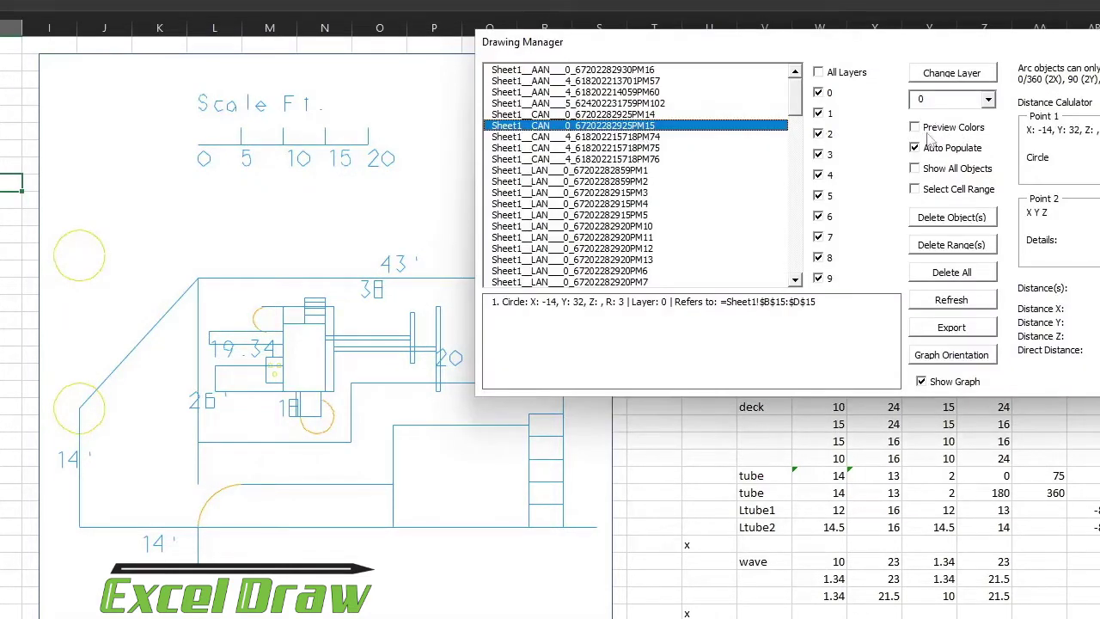
{"action": "left_click", "coordinate": [651, 137]}
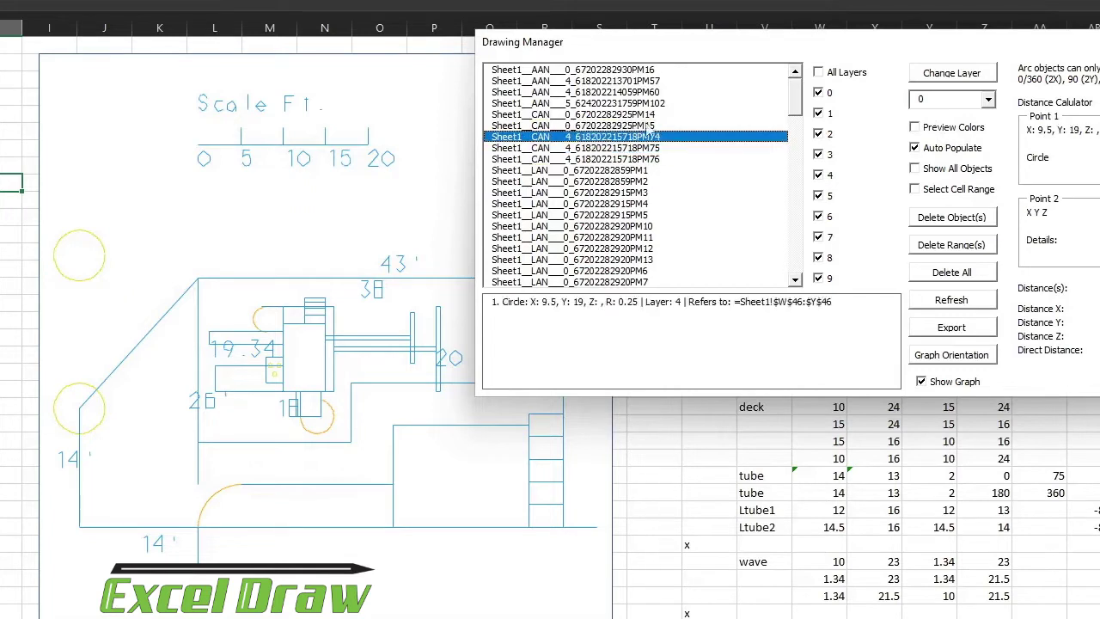
{"action": "left_click", "coordinate": [640, 92]}
{"action": "left_click", "coordinate": [626, 81]}
{"action": "left_click", "coordinate": [637, 160]}
{"action": "left_click", "coordinate": [619, 216]}
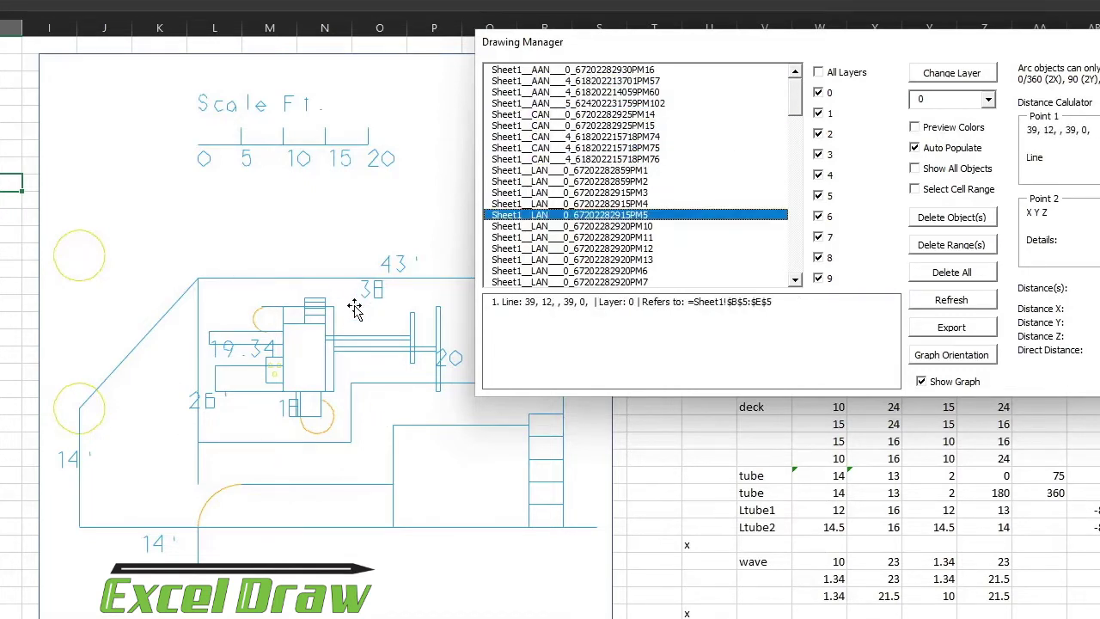
{"action": "left_click", "coordinate": [601, 103]}
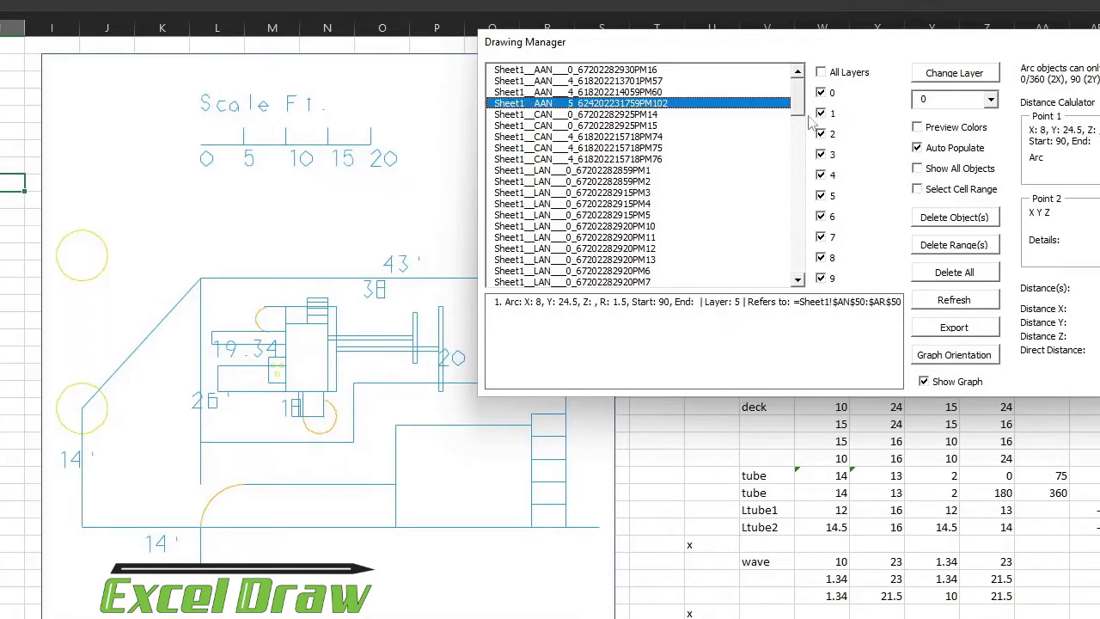
Examine the details of further objects throughout the list, finishing on the layer 4 arc that starts at 180 degrees
{"action": "scroll", "coordinate": [804, 116], "scroll_direction": "down", "scroll_amount": 5}
{"action": "left_click_drag", "start_coordinate": [808, 228], "coordinate": [791, 70]}
{"action": "left_click", "coordinate": [640, 126]}
{"action": "left_click", "coordinate": [634, 170]}
{"action": "left_click", "coordinate": [625, 225]}
{"action": "left_click", "coordinate": [623, 148]}
{"action": "left_click", "coordinate": [614, 93]}
{"action": "left_click", "coordinate": [610, 81]}
{"action": "left_click", "coordinate": [592, 148]}
{"action": "left_click", "coordinate": [593, 206]}
{"action": "left_click", "coordinate": [581, 248]}
{"action": "left_click", "coordinate": [583, 203]}
{"action": "left_click", "coordinate": [572, 80]}
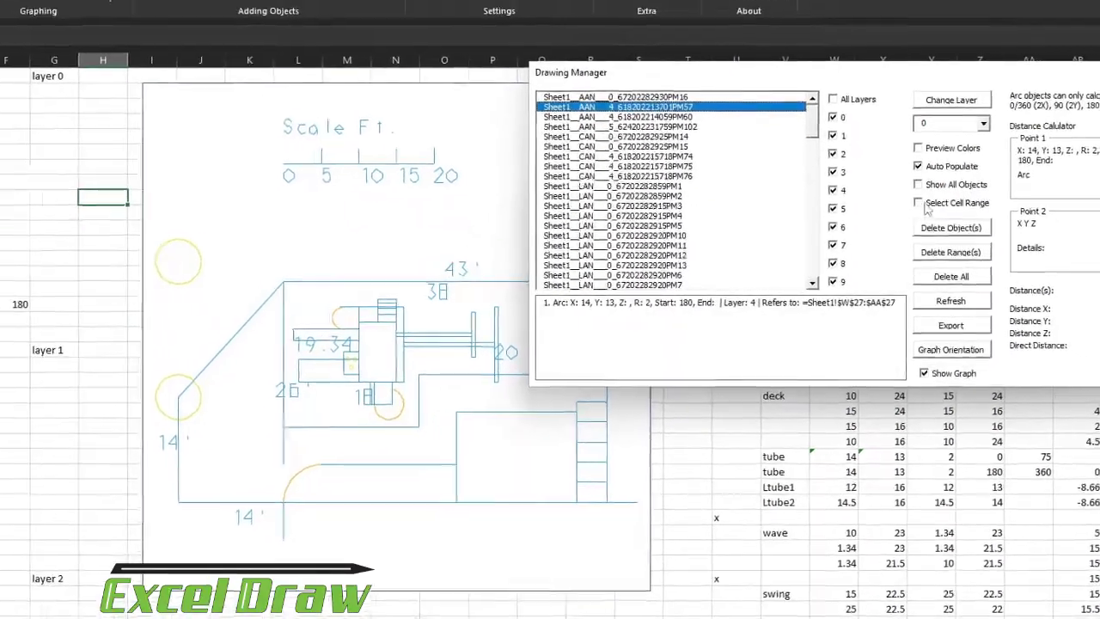
Turn on Select Cell Range and select various arcs, circles and lines to locate their source cells in the sheet
{"action": "left_click", "coordinate": [921, 205]}
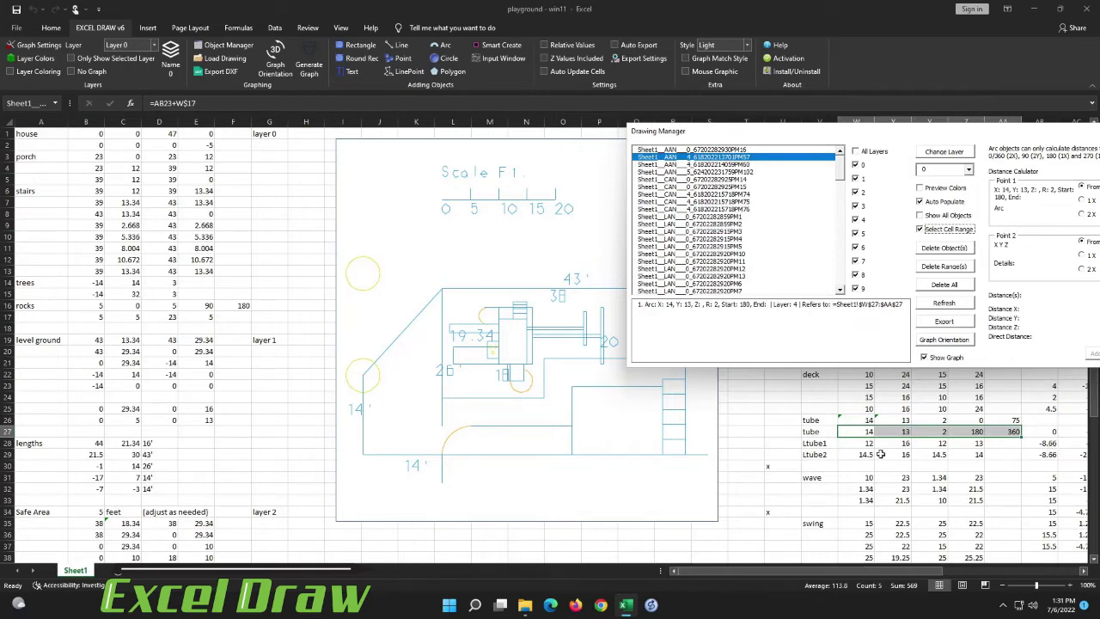
{"action": "left_click", "coordinate": [737, 217]}
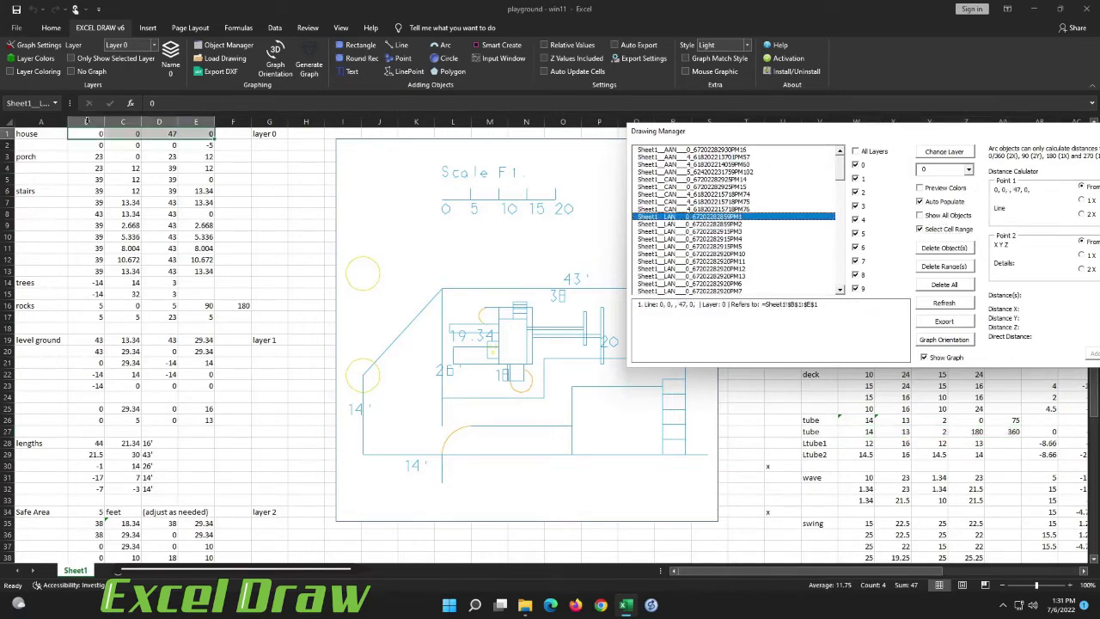
{"action": "left_click", "coordinate": [690, 269]}
{"action": "left_click", "coordinate": [687, 283]}
{"action": "left_click", "coordinate": [692, 223]}
{"action": "left_click", "coordinate": [696, 163]}
{"action": "left_click", "coordinate": [696, 171]}
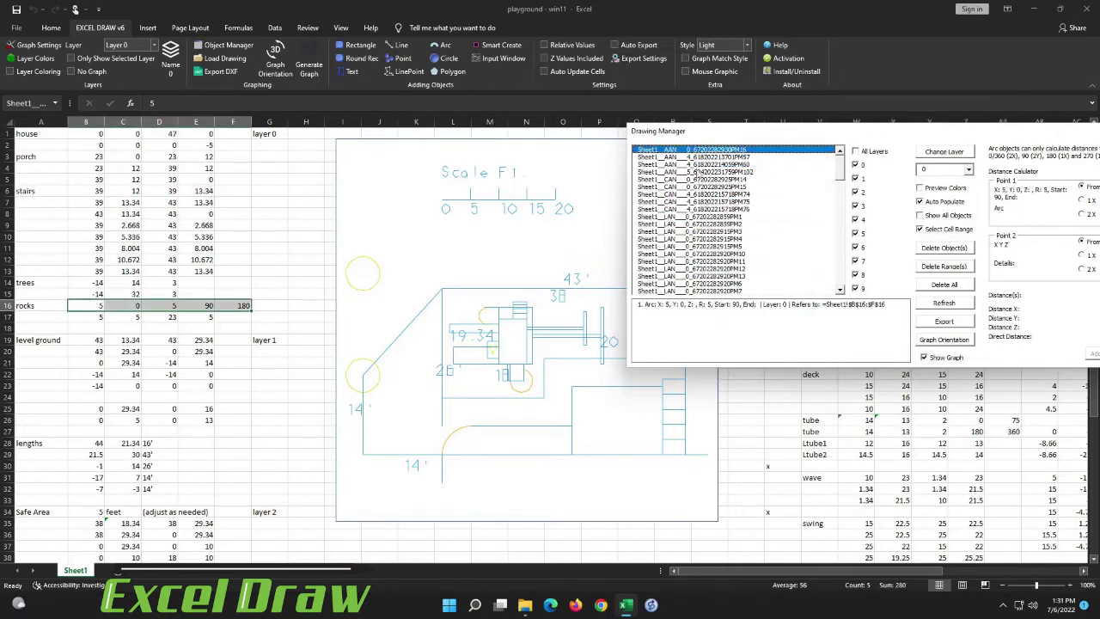
{"action": "left_click", "coordinate": [696, 217]}
{"action": "left_click", "coordinate": [696, 238]}
{"action": "left_click", "coordinate": [695, 201]}
{"action": "left_click", "coordinate": [697, 172]}
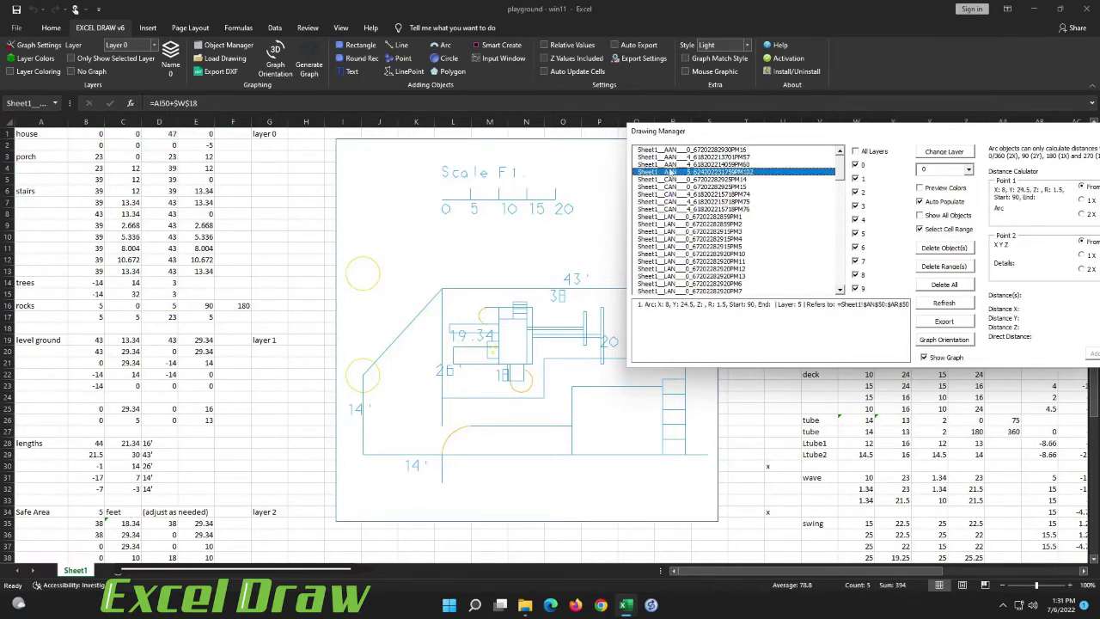
{"action": "left_click", "coordinate": [678, 152]}
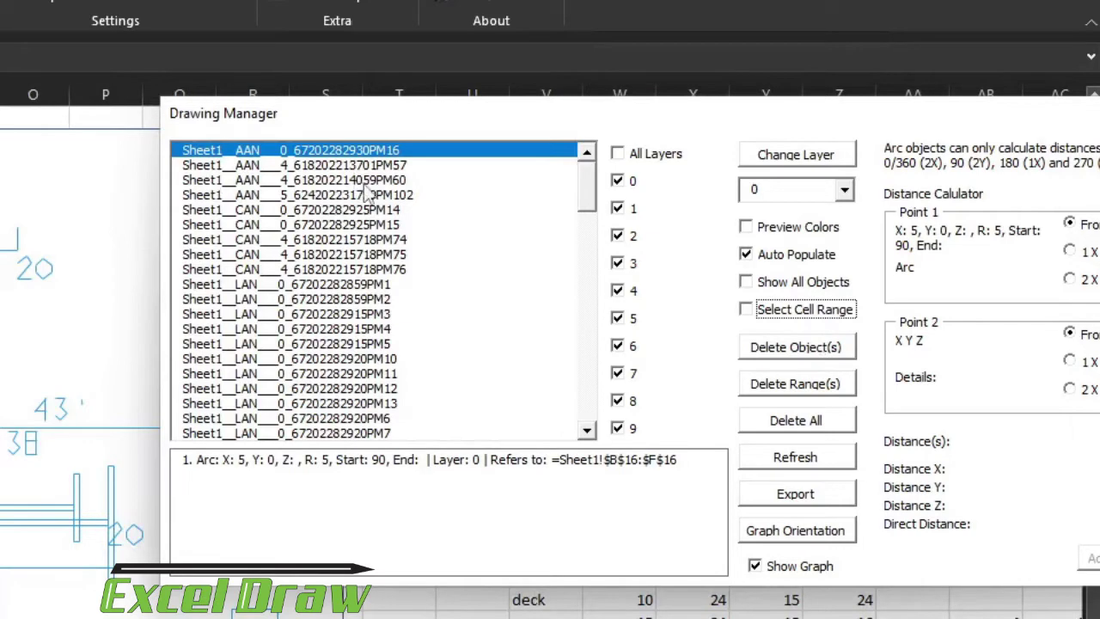
Select the objects from the layer 5 arc through the second layer 0 line and examine the Distance Calculator
{"action": "left_click_drag", "start_coordinate": [366, 194], "coordinate": [369, 299]}
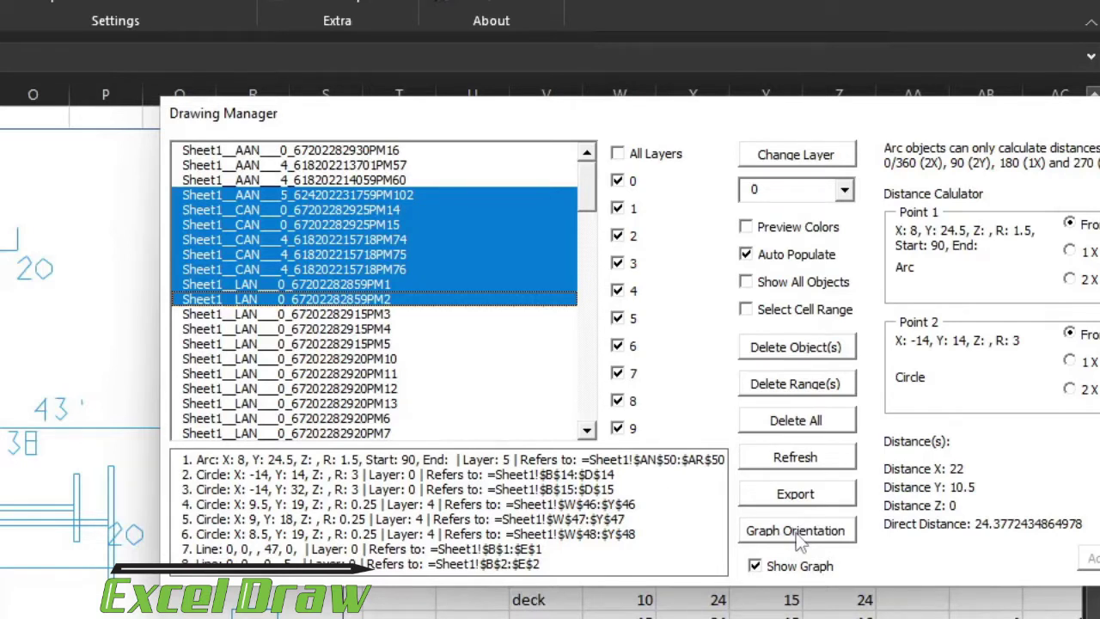
{"action": "left_click_drag", "start_coordinate": [764, 108], "coordinate": [335, 77]}
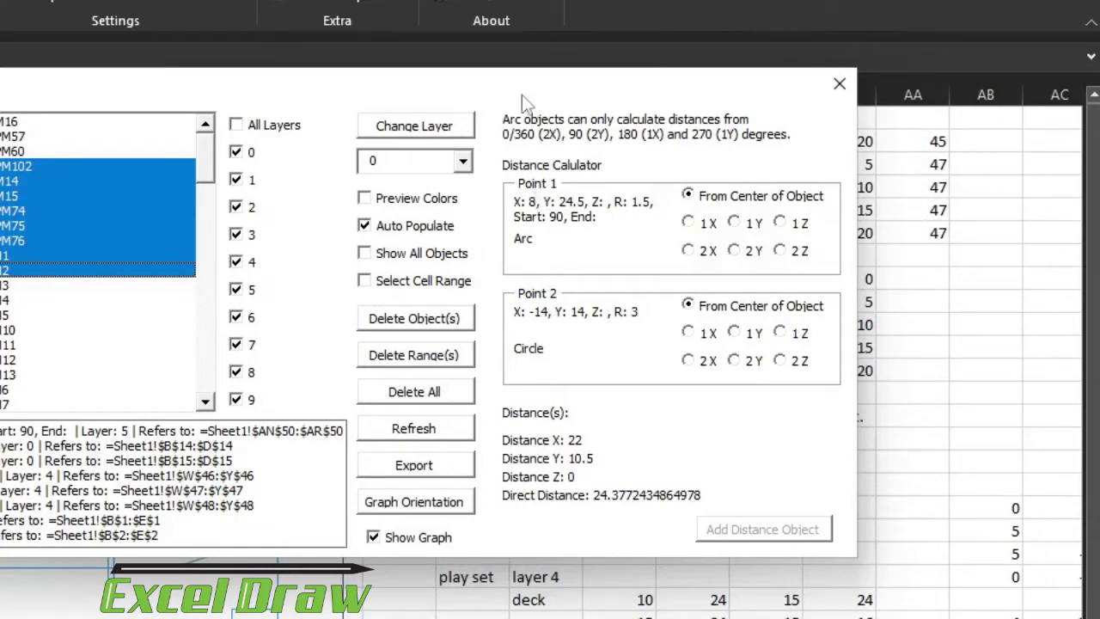
{"action": "left_click_drag", "start_coordinate": [521, 95], "coordinate": [713, 56]}
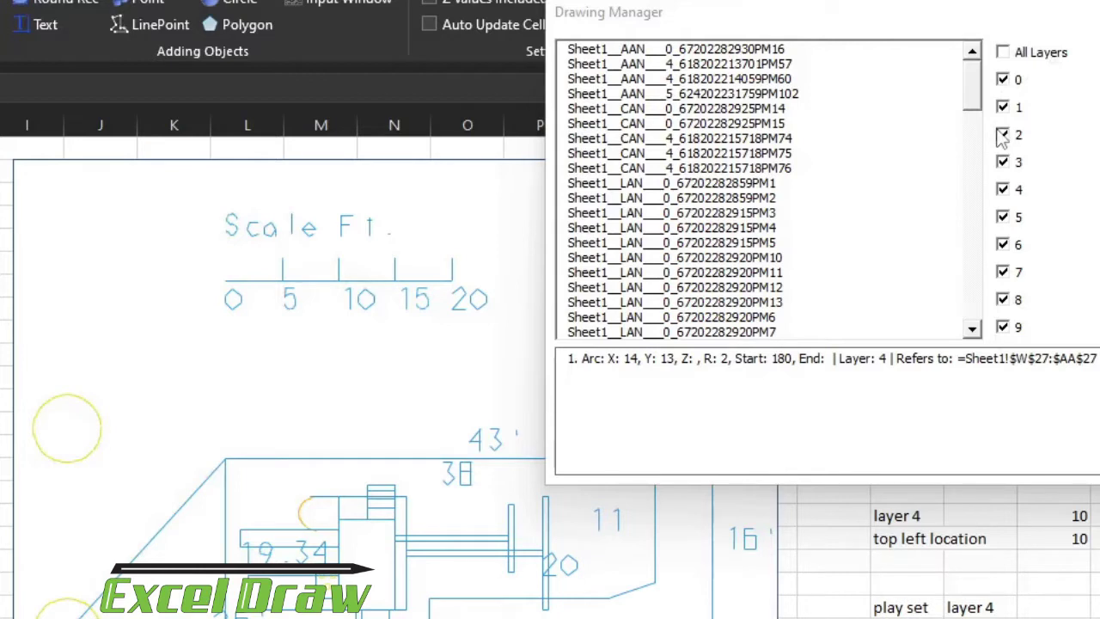
Hide layers 2, 3 and 5 through the Drawing Manager and regenerate the graph with Layer Coloring on
{"action": "left_click", "coordinate": [1003, 190]}
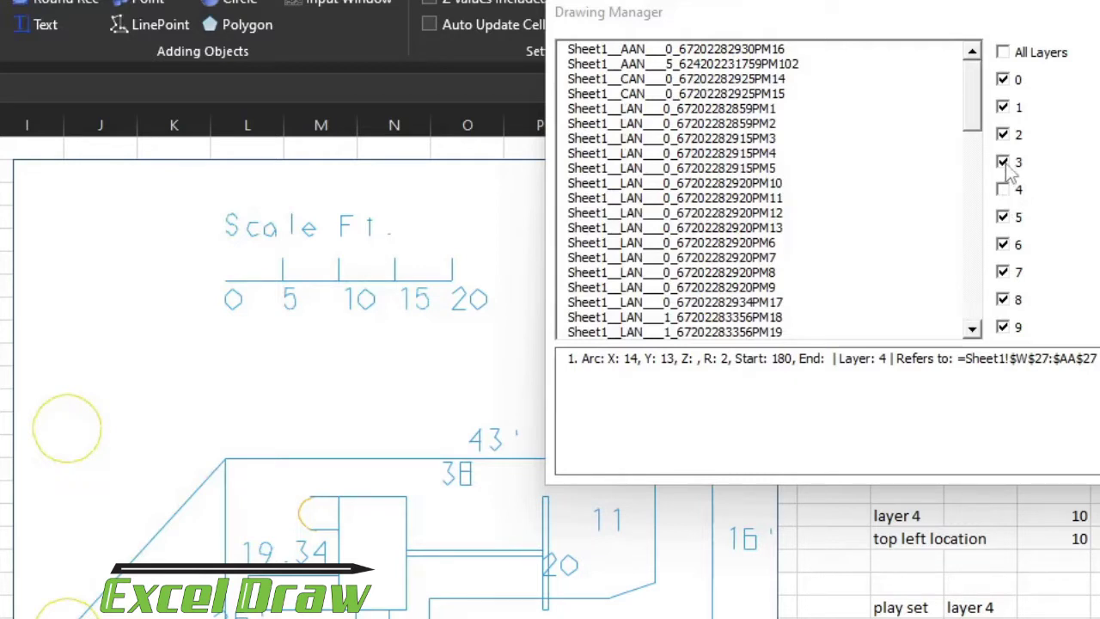
{"action": "left_click", "coordinate": [1003, 217]}
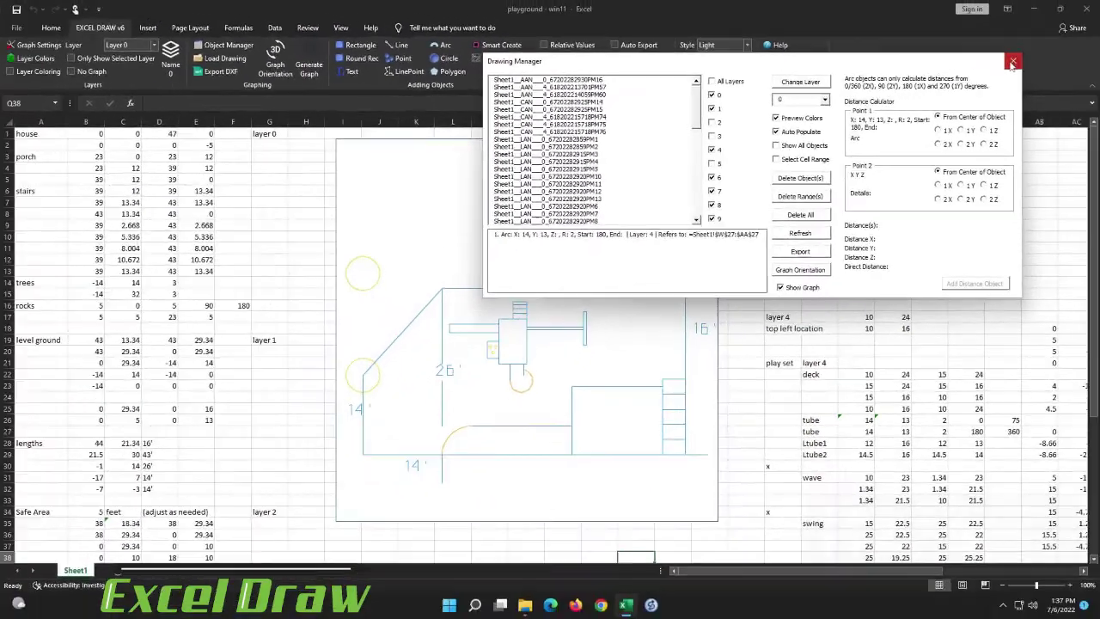
{"action": "left_click", "coordinate": [1085, 43]}
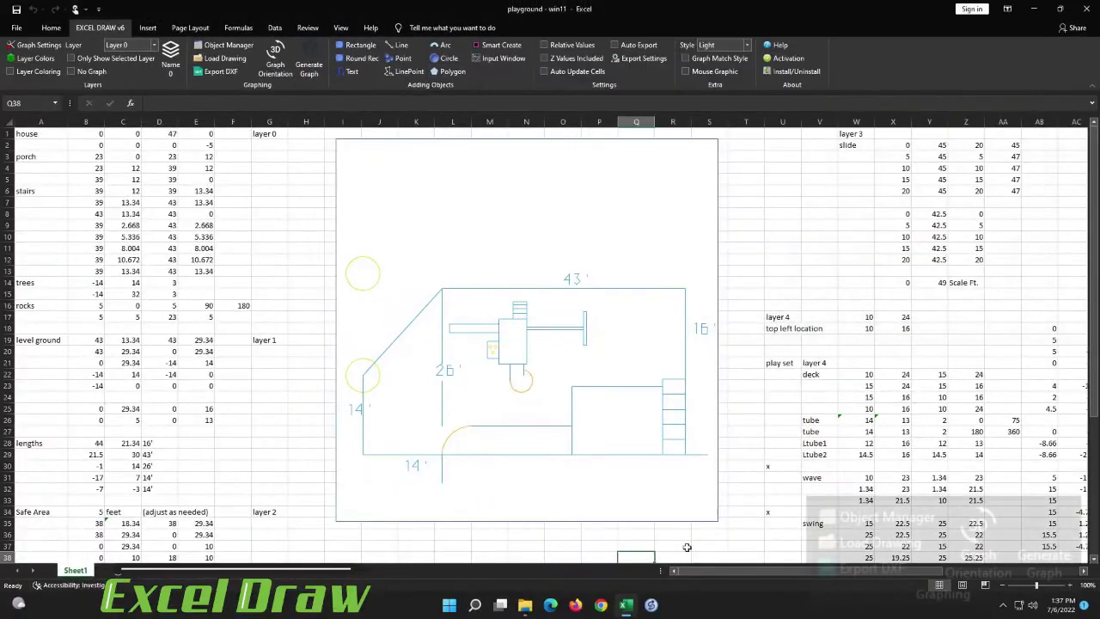
{"action": "left_click", "coordinate": [309, 65]}
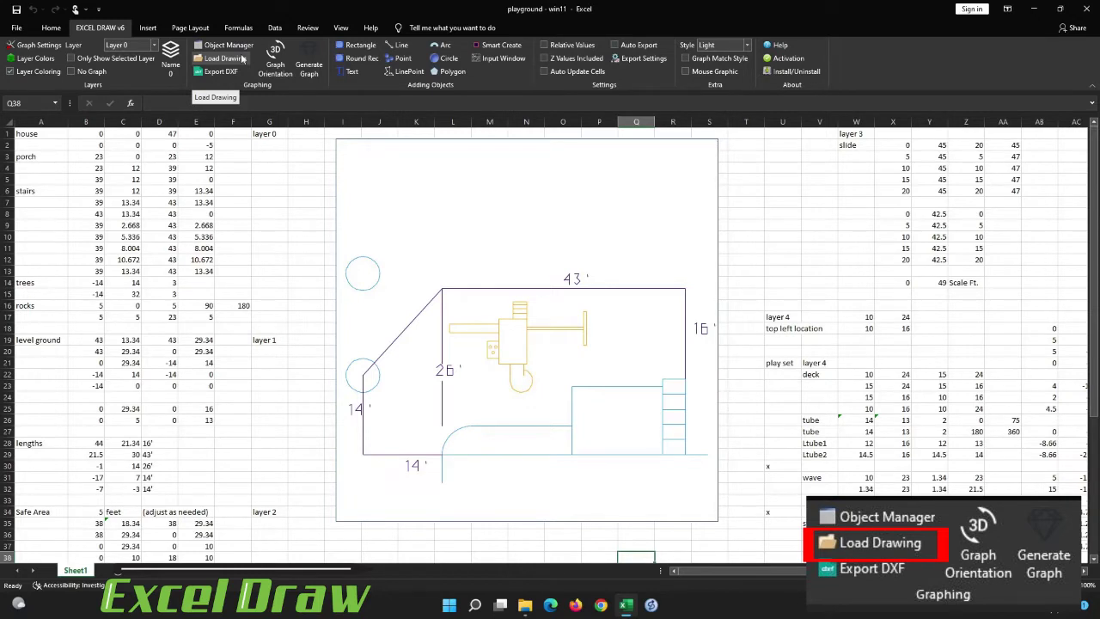
Open the DXF Reader over a blank sheet for loading a drawing
{"action": "left_click", "coordinate": [243, 58]}
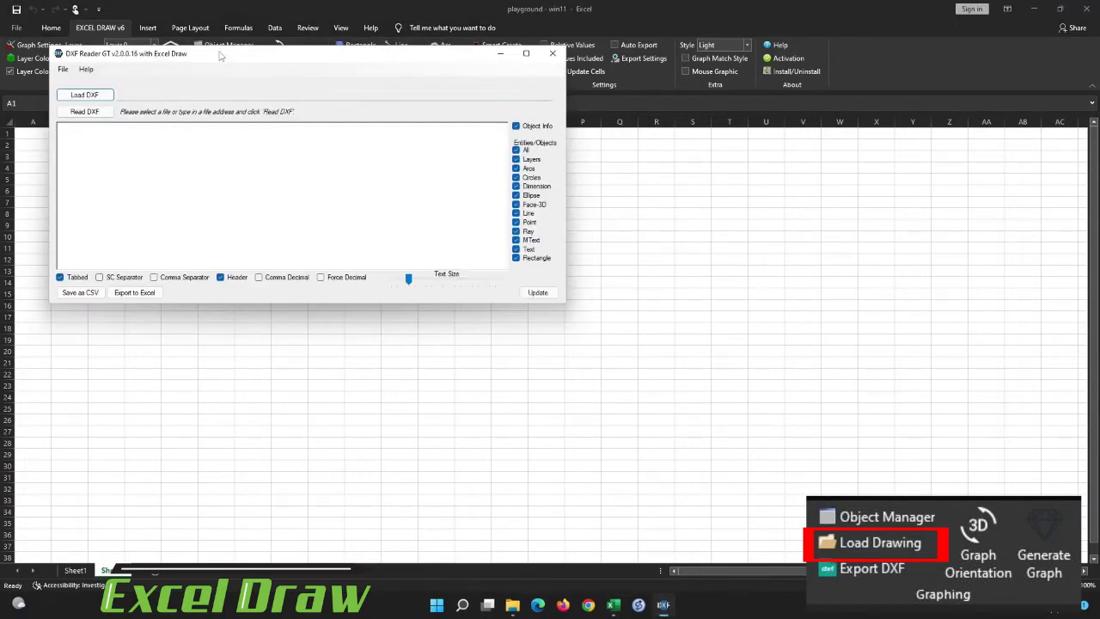
{"action": "left_click_drag", "start_coordinate": [560, 170], "coordinate": [578, 221]}
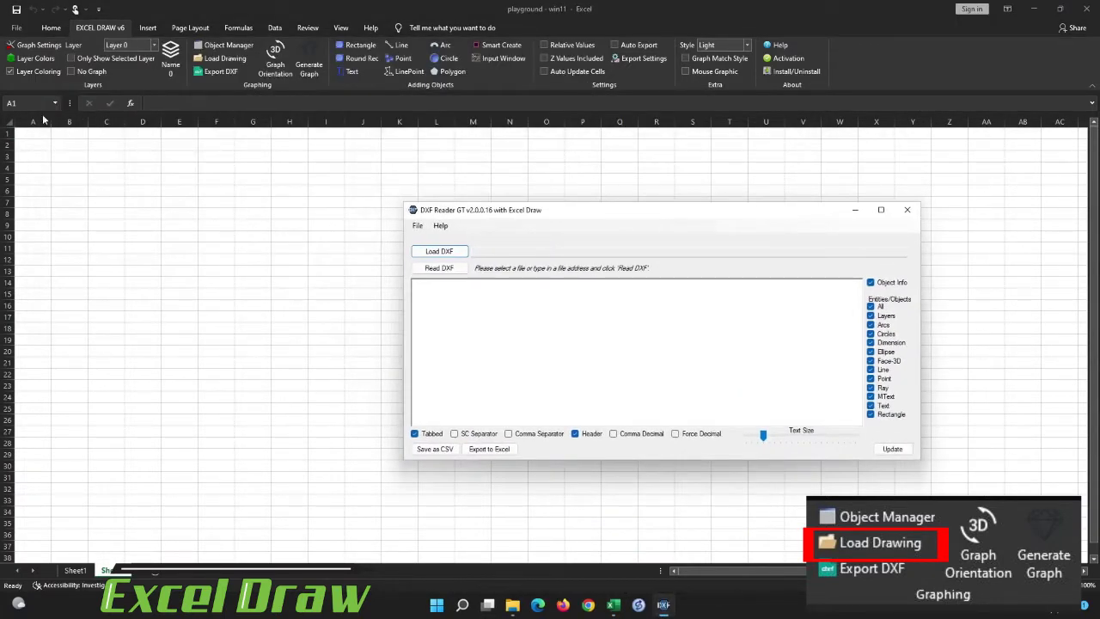
{"action": "left_click", "coordinate": [906, 209]}
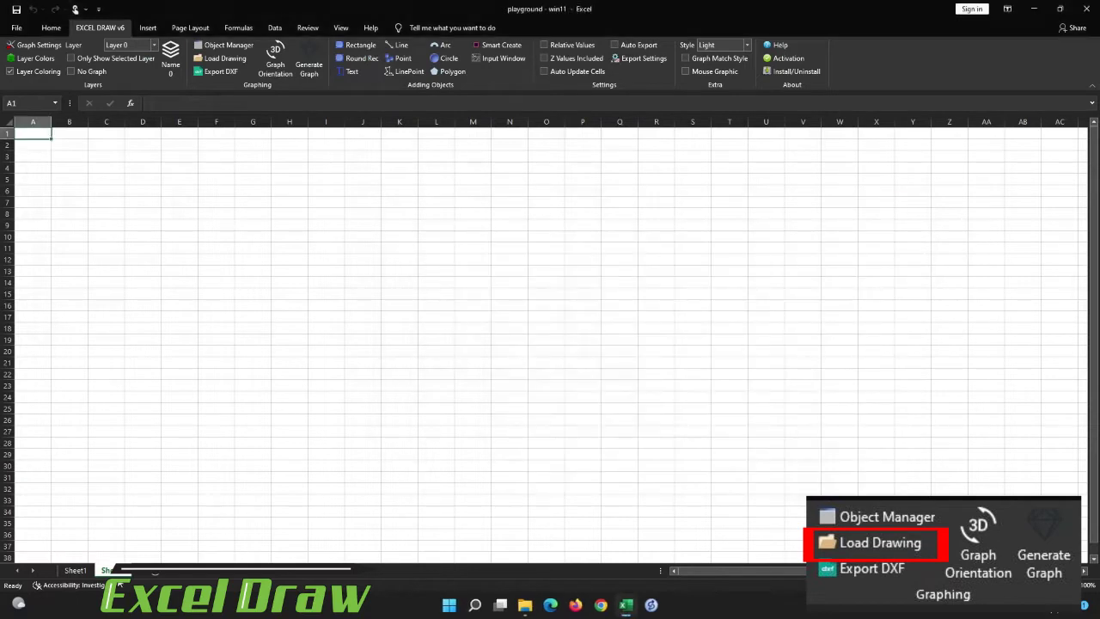
{"action": "left_click", "coordinate": [147, 166]}
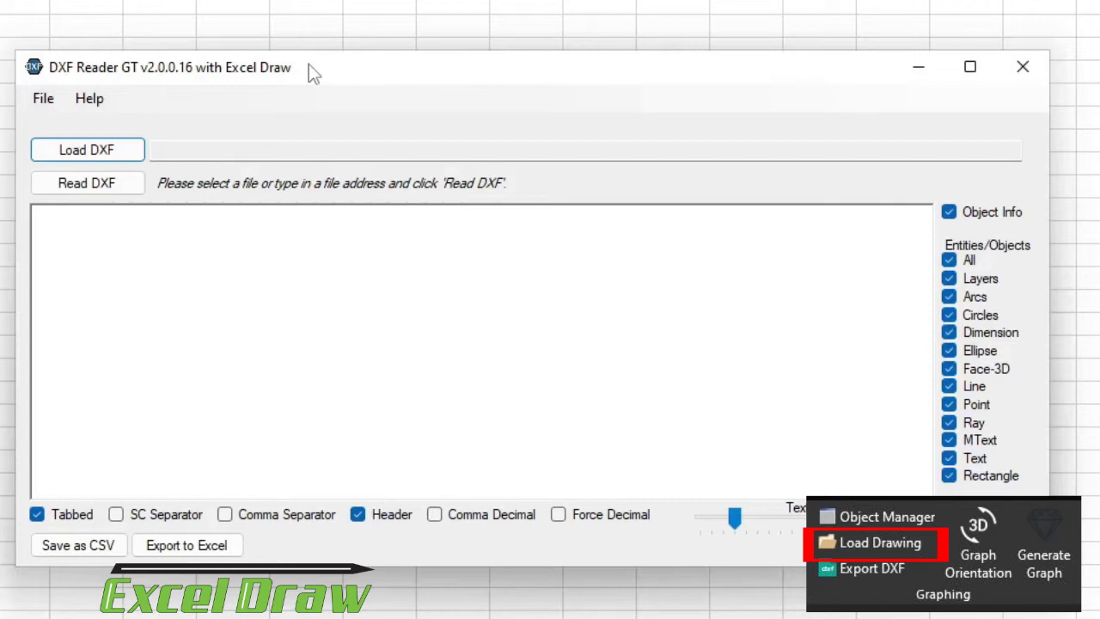
Load BRIDGE.dxf from the Excel Draw v6 folder into the DXF Reader and export its object data to Excel
{"action": "left_click", "coordinate": [113, 152]}
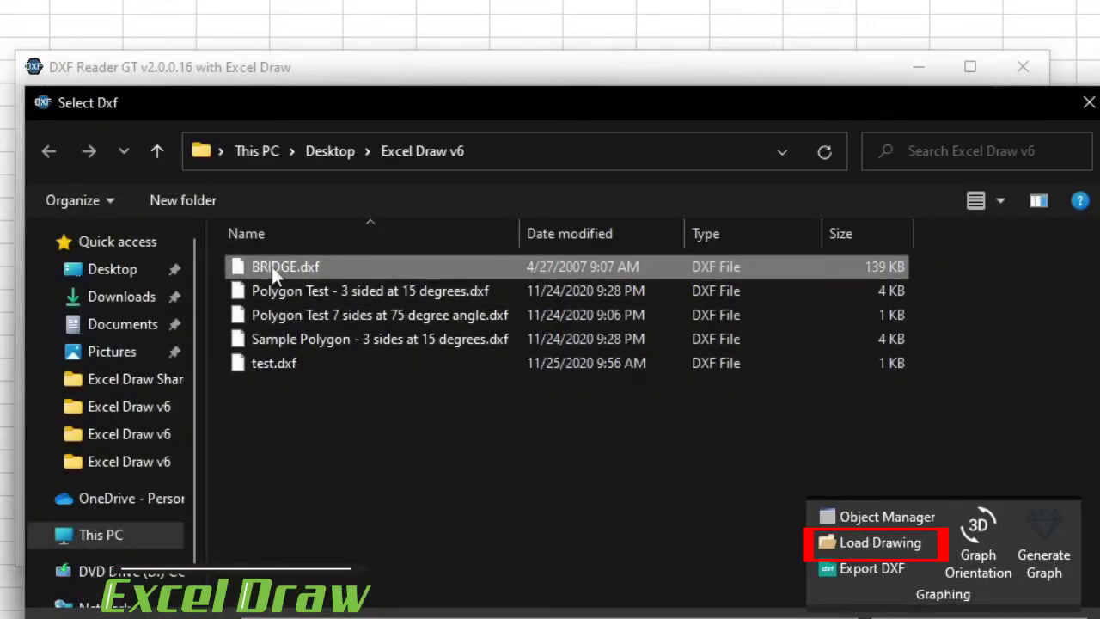
{"action": "left_click", "coordinate": [331, 267]}
{"action": "key", "text": "Return"}
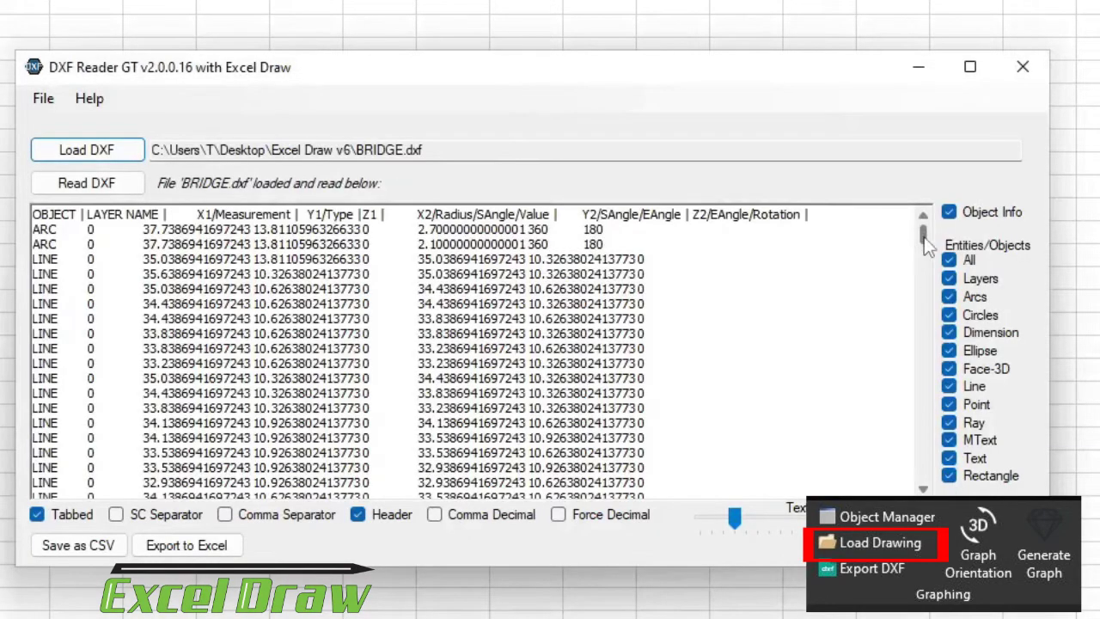
{"action": "left_click_drag", "start_coordinate": [928, 245], "coordinate": [956, 220]}
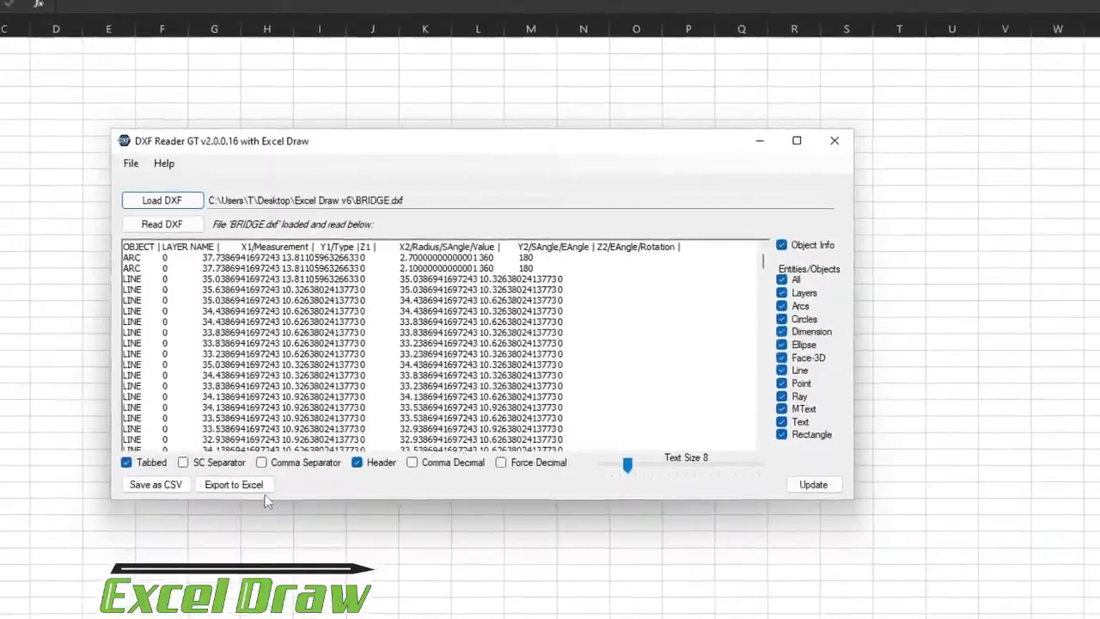
{"action": "left_click", "coordinate": [245, 486]}
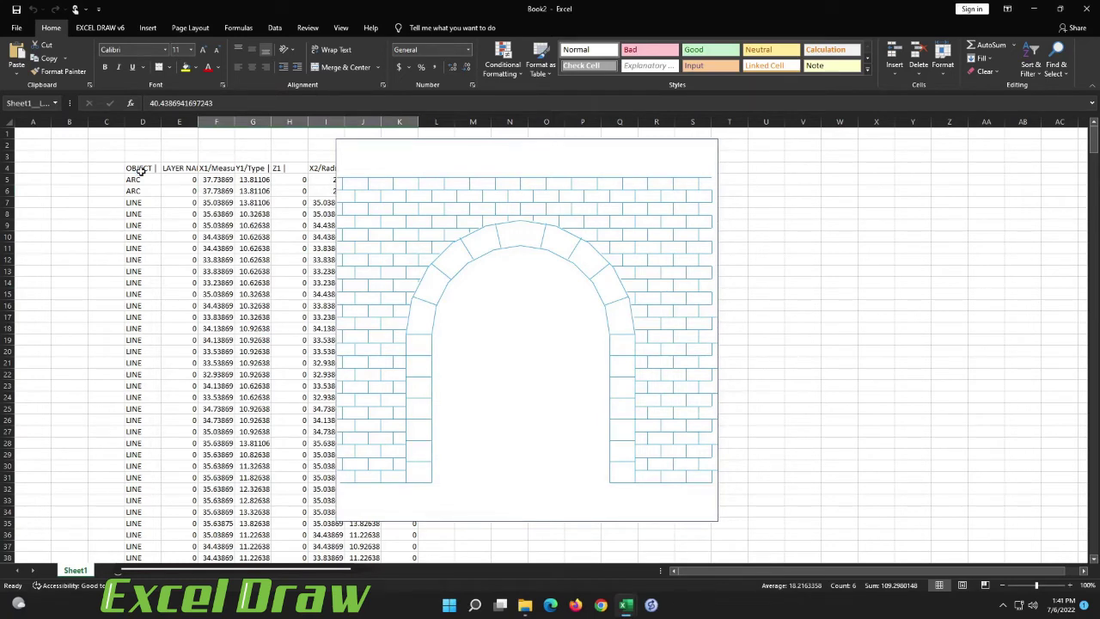
Open the 3D Graph Orientation window for the bridge drawing and move it clear of the graph
{"action": "left_click", "coordinate": [103, 30]}
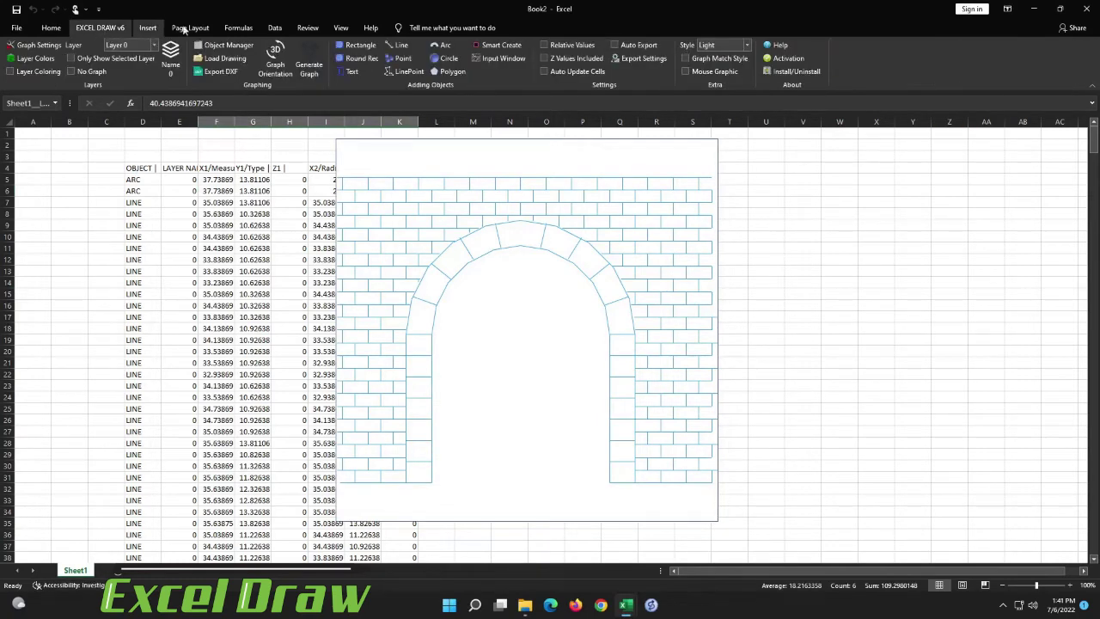
{"action": "left_click", "coordinate": [274, 53]}
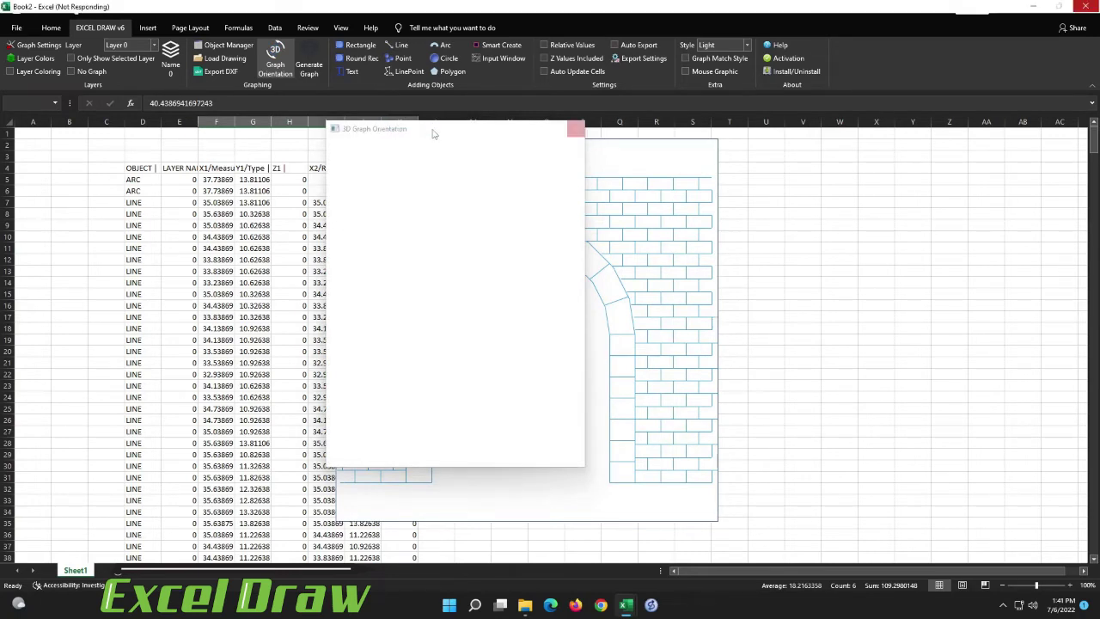
{"action": "left_click_drag", "start_coordinate": [434, 133], "coordinate": [190, 148]}
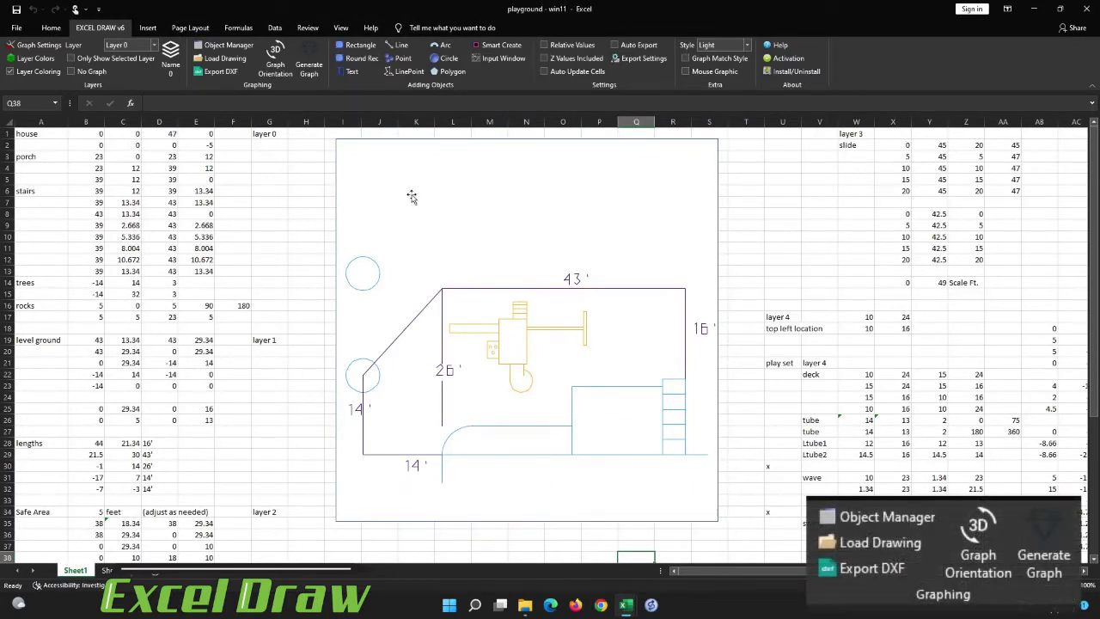
Start a DXF export of the playground drawing in .dxf format, named "Drawing Preview-DXF-test Playground"
{"action": "left_click", "coordinate": [224, 77]}
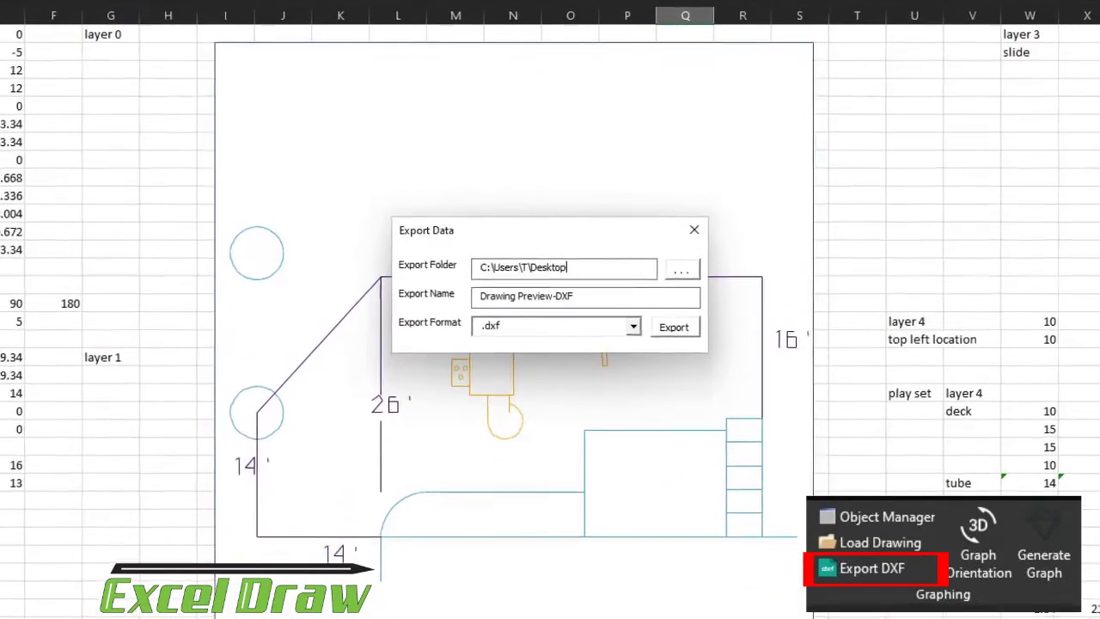
{"action": "left_click", "coordinate": [640, 327]}
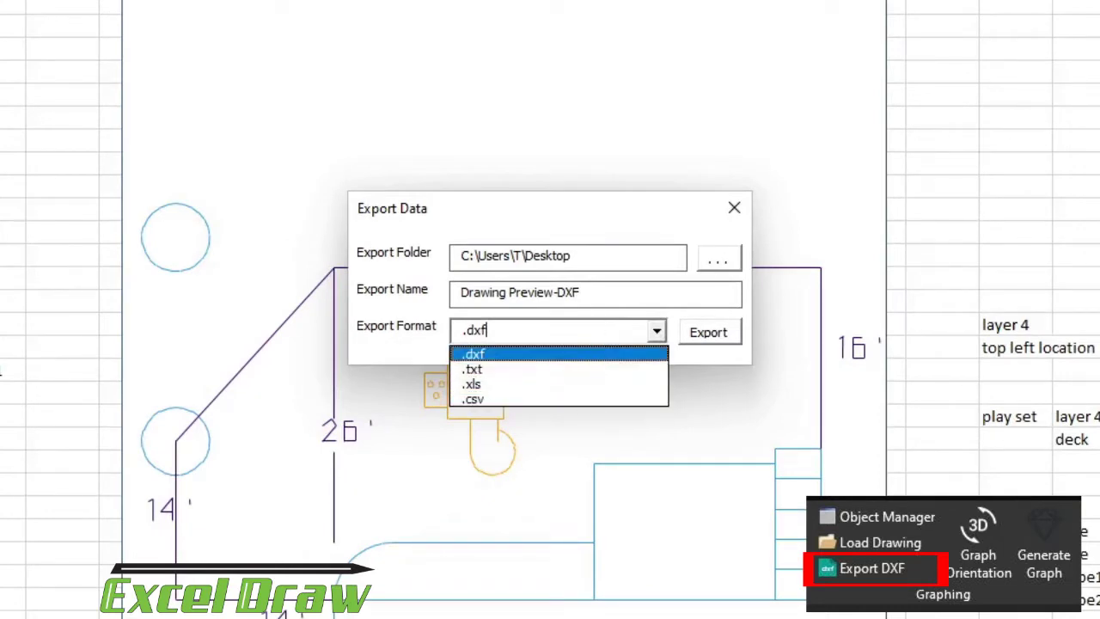
{"action": "left_click", "coordinate": [593, 293]}
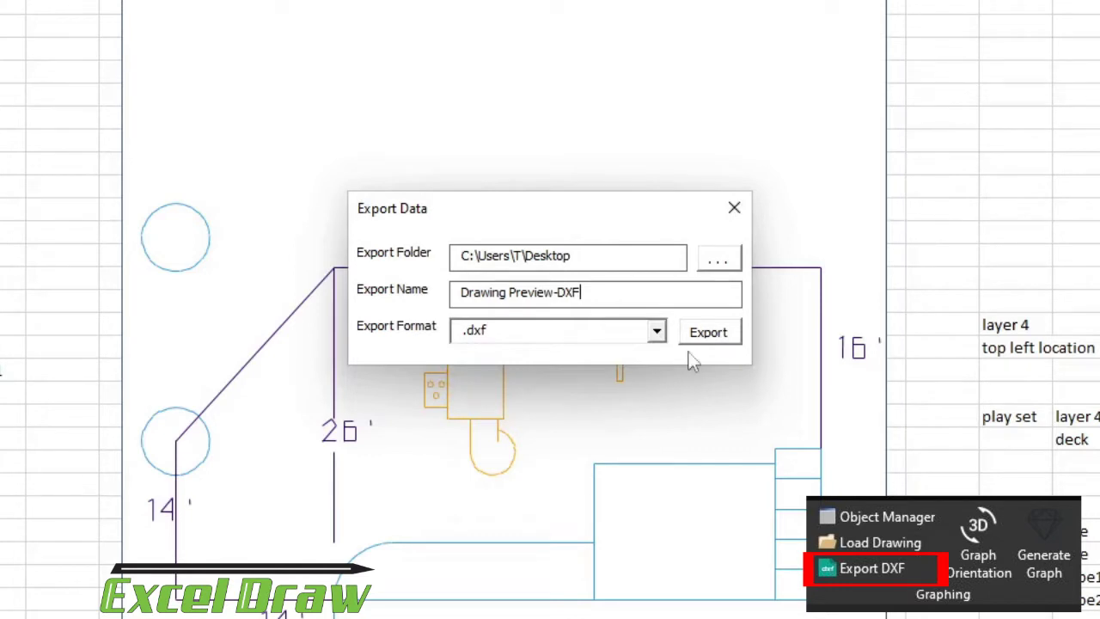
{"action": "type", "text": "-test Playground"}
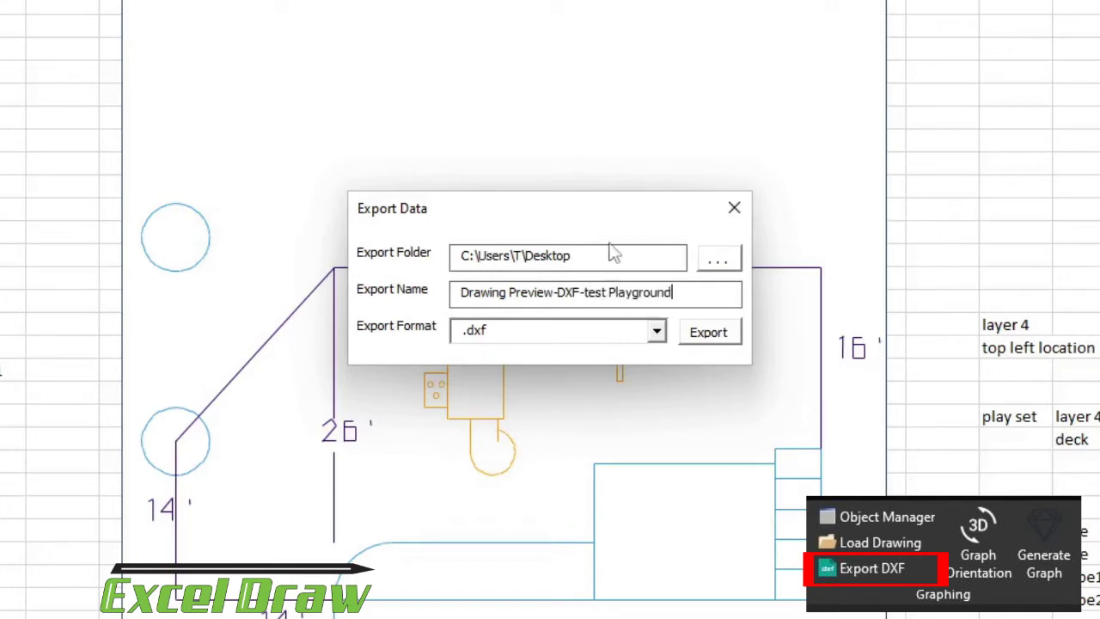
Keep the Desktop as the export folder, export the playground drawing and decline opening the exported file
{"action": "left_click_drag", "start_coordinate": [571, 255], "coordinate": [461, 255]}
{"action": "left_click", "coordinate": [718, 259]}
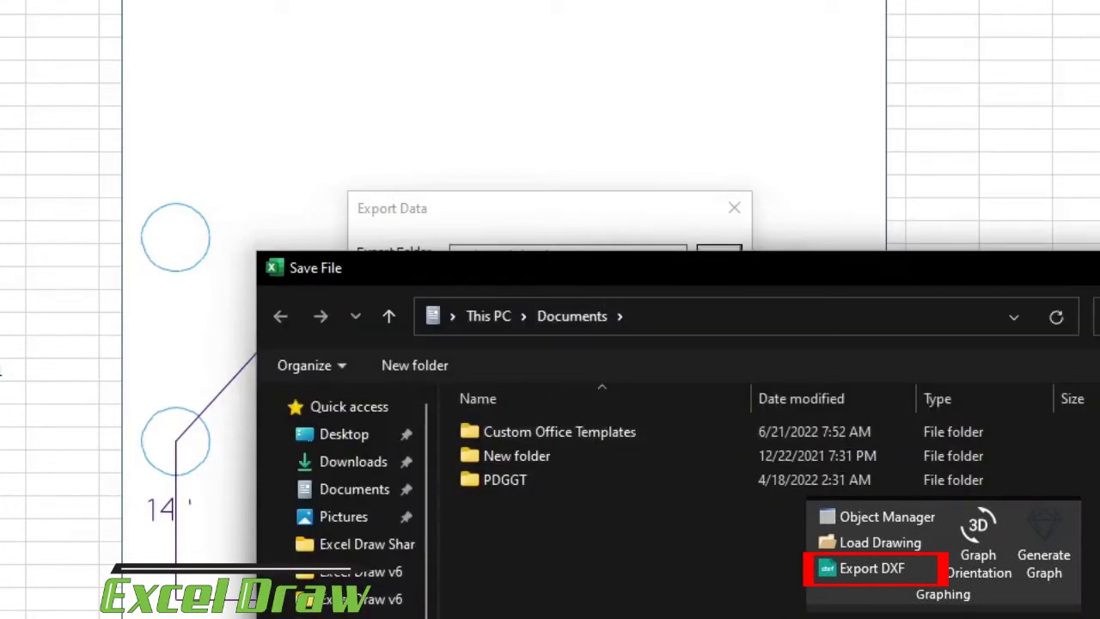
{"action": "key", "text": "Return"}
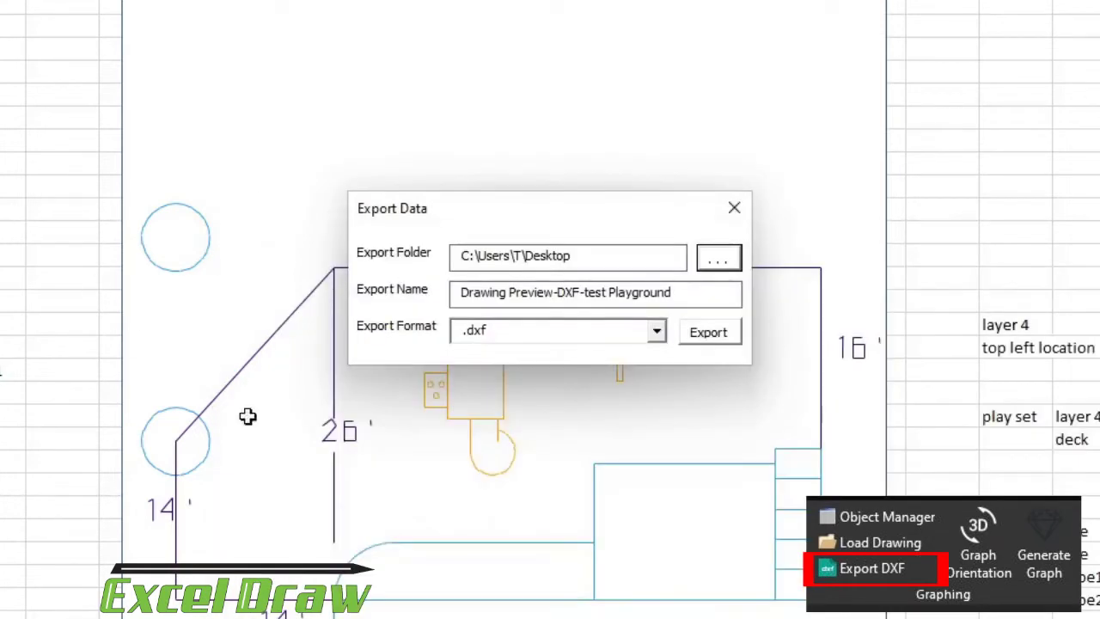
{"action": "left_click", "coordinate": [706, 335]}
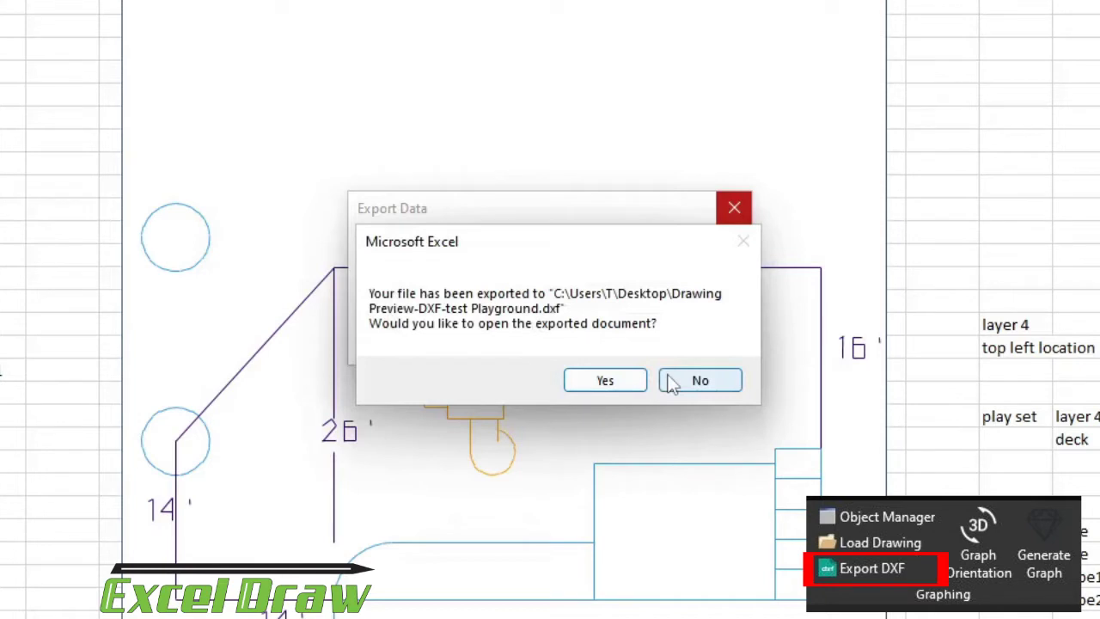
{"action": "left_click", "coordinate": [718, 378]}
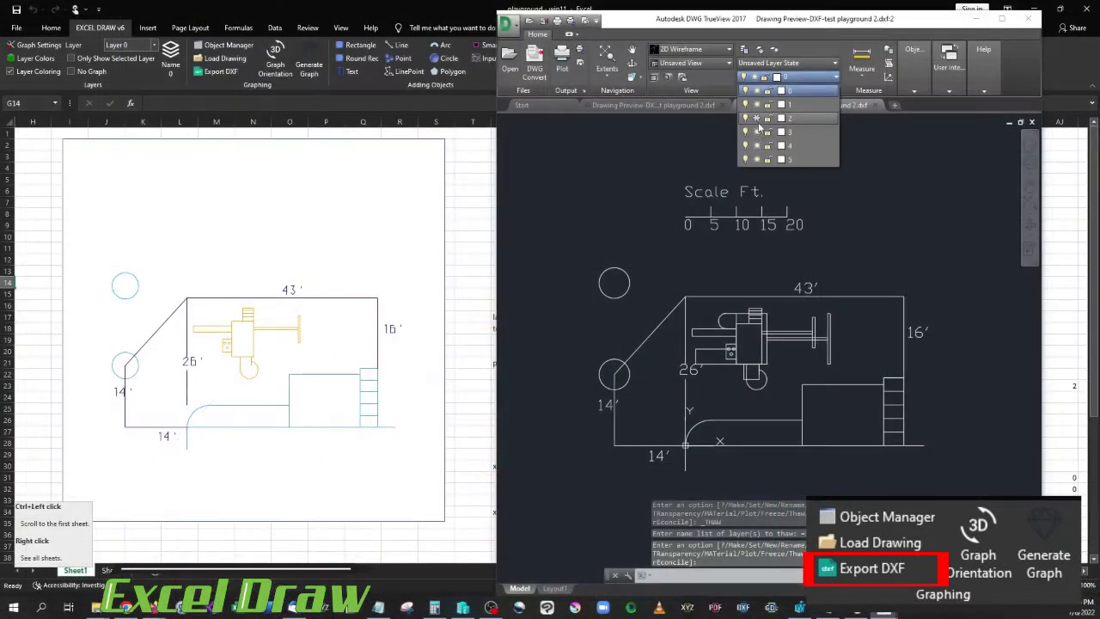
In DWG TrueView, thaw layer 2 of the exported playground drawing, freeze layers 4, 3 and 2, and toggle layer 4 again
{"action": "left_click", "coordinate": [757, 118]}
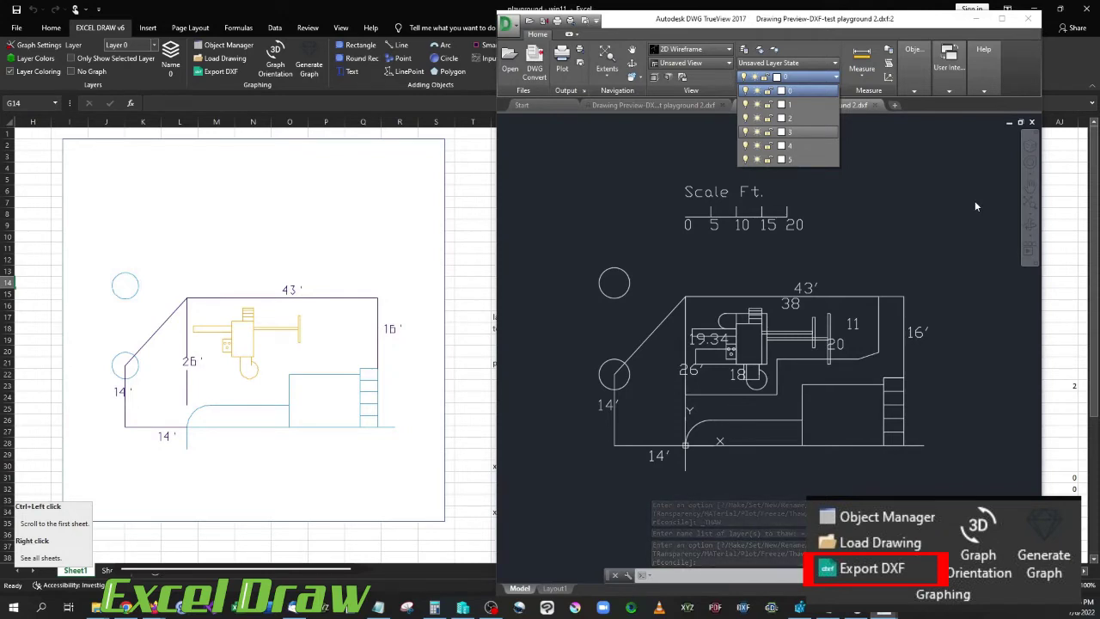
{"action": "left_click", "coordinate": [757, 146]}
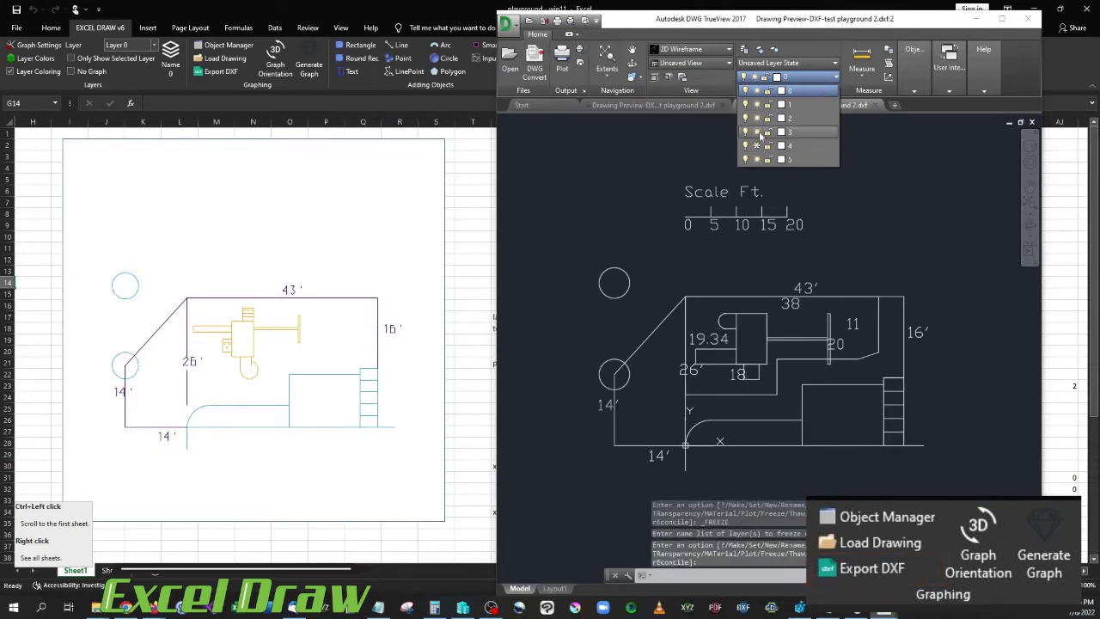
{"action": "left_click", "coordinate": [757, 132]}
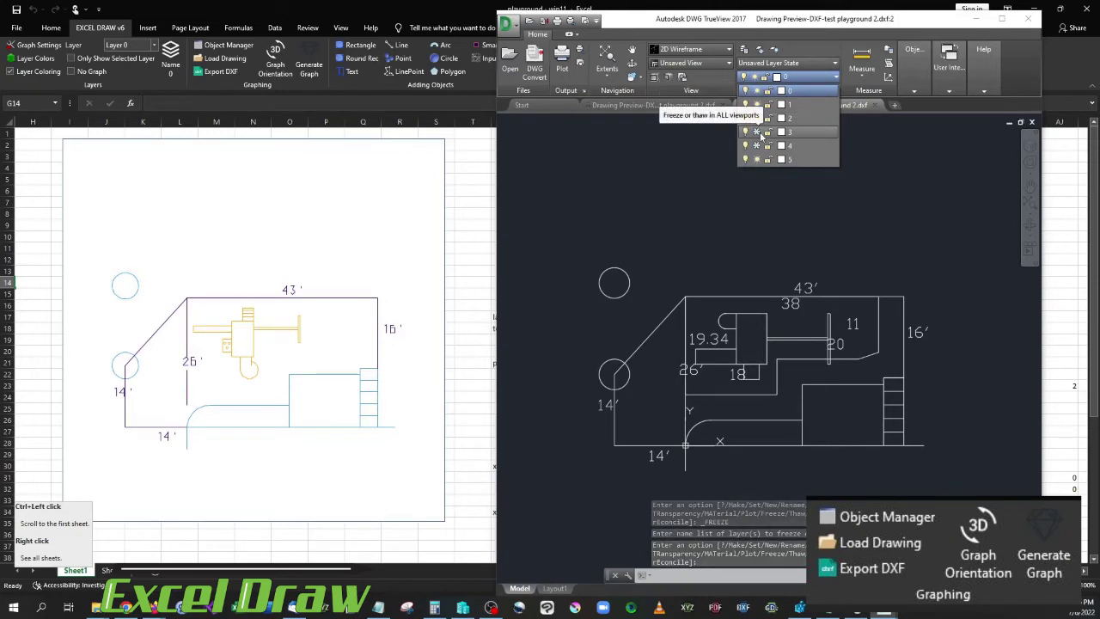
{"action": "left_click", "coordinate": [761, 119]}
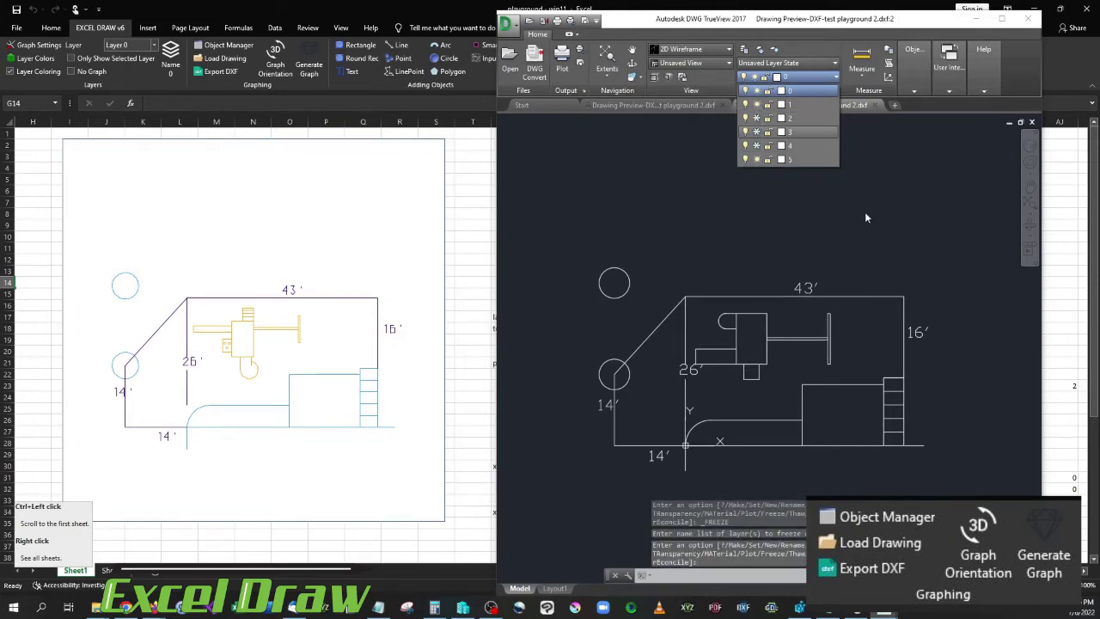
{"action": "left_click", "coordinate": [756, 146]}
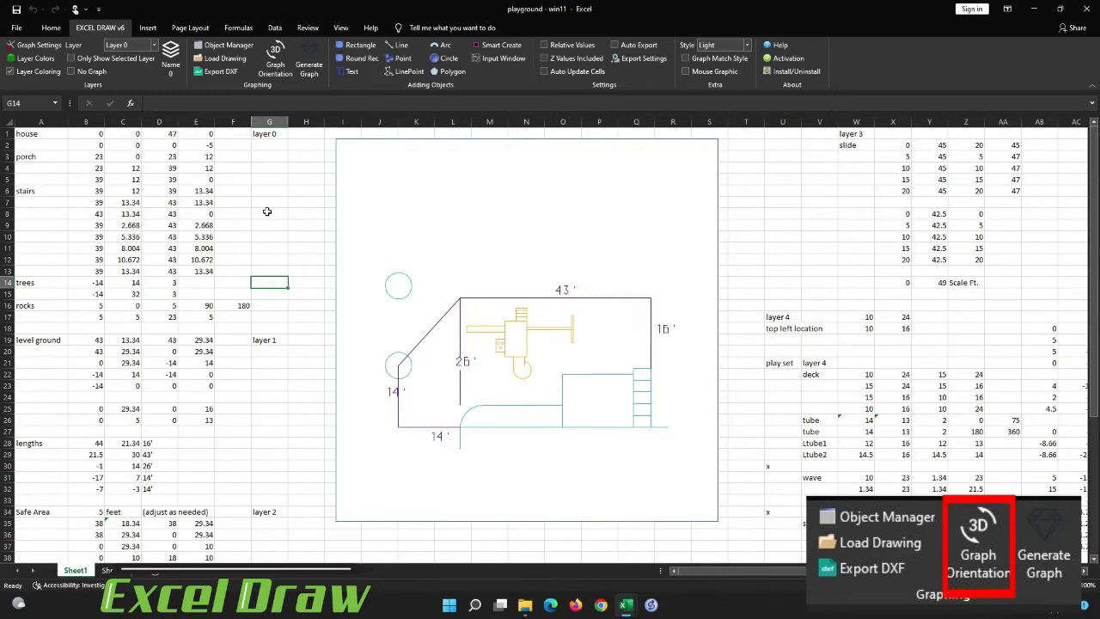
Rotate the playground graph in 3D Graph Orientation to X 208 and Y 302 degrees, and close the window
{"action": "left_click", "coordinate": [284, 74]}
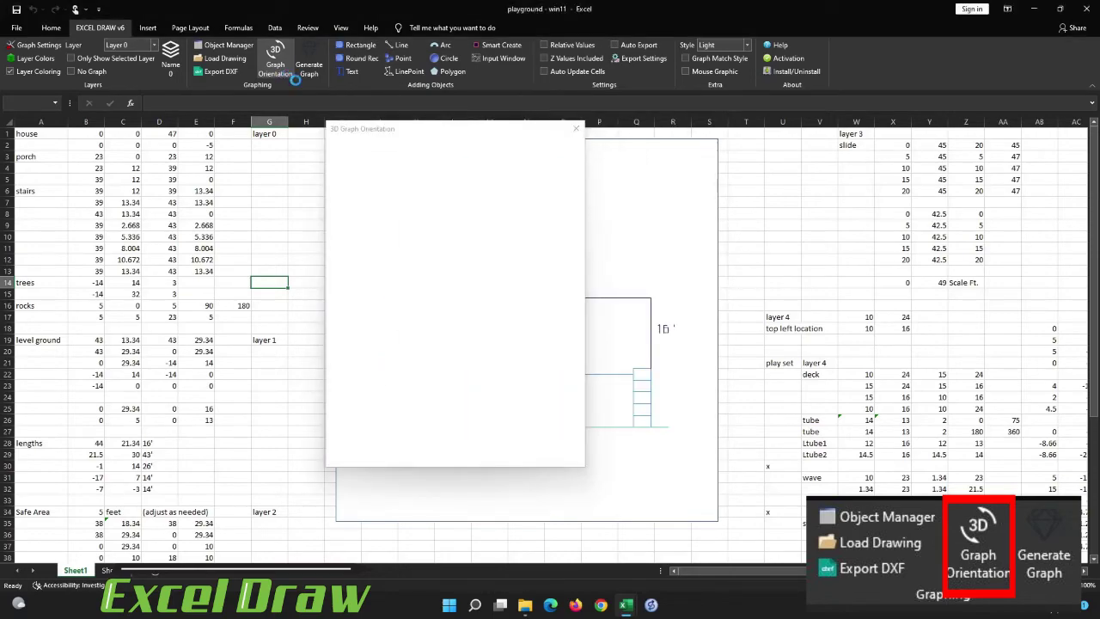
{"action": "left_click_drag", "start_coordinate": [444, 130], "coordinate": [181, 131]}
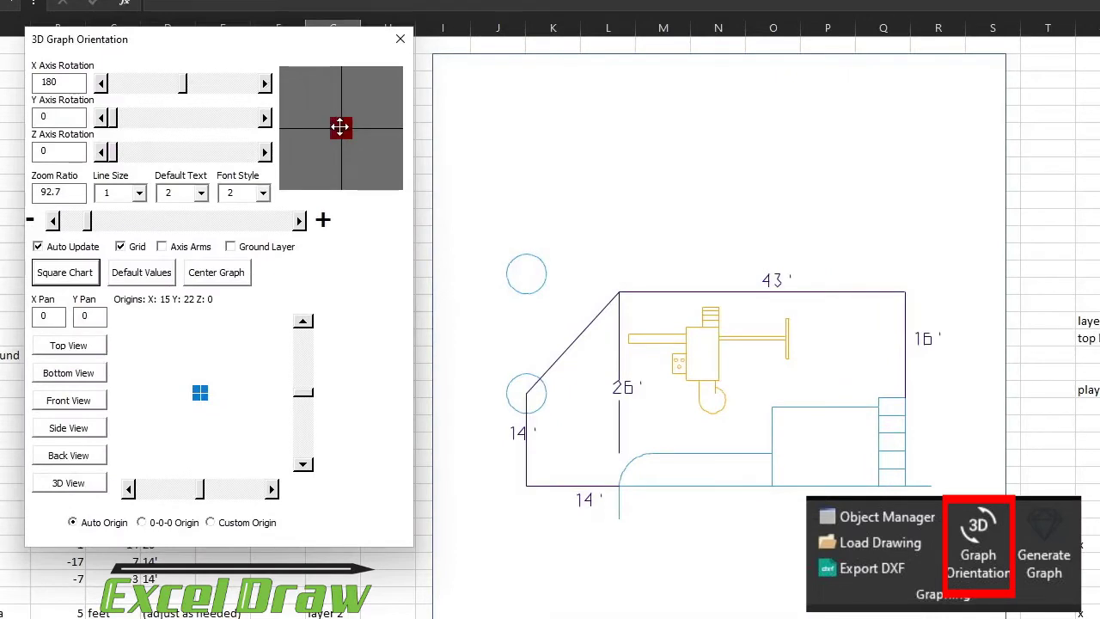
{"action": "left_click_drag", "start_coordinate": [335, 125], "coordinate": [312, 127]}
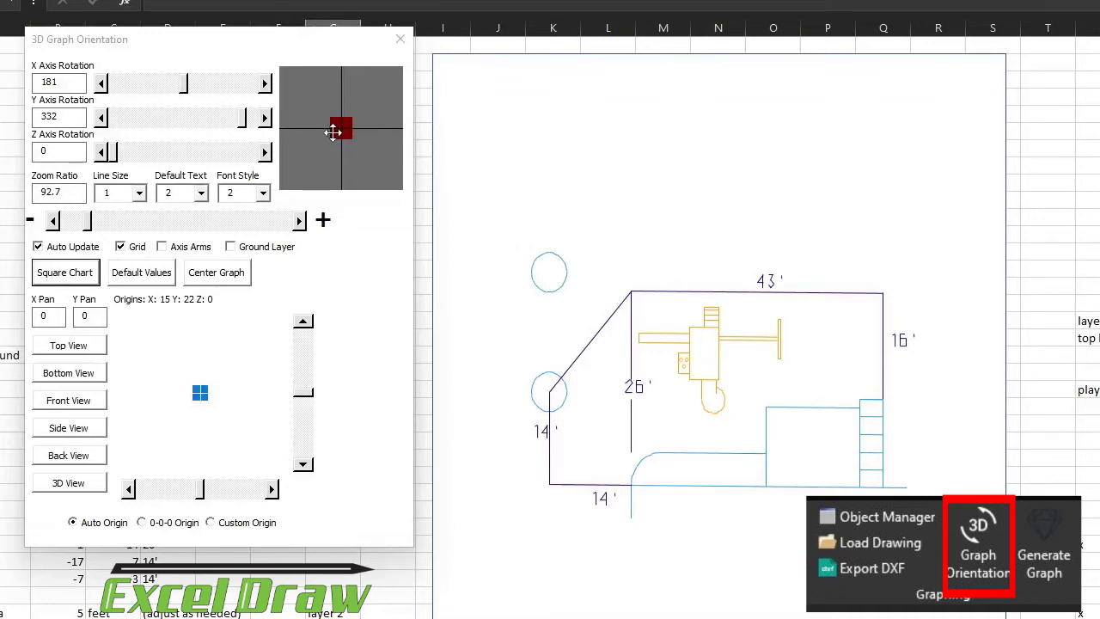
{"action": "left_click_drag", "start_coordinate": [326, 136], "coordinate": [307, 161]}
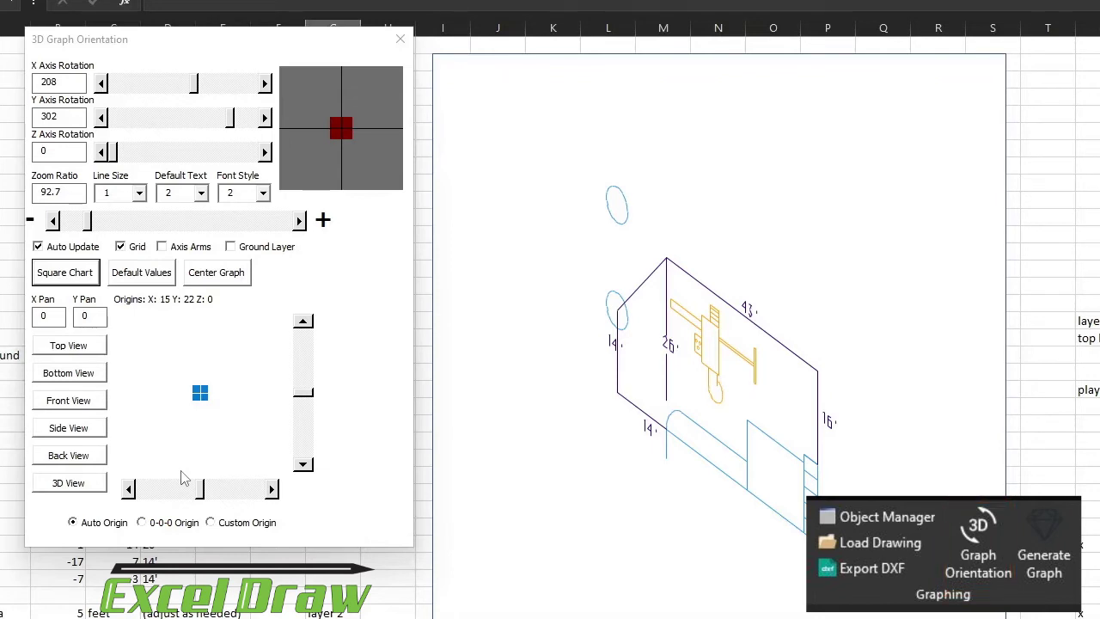
{"action": "left_click", "coordinate": [399, 39]}
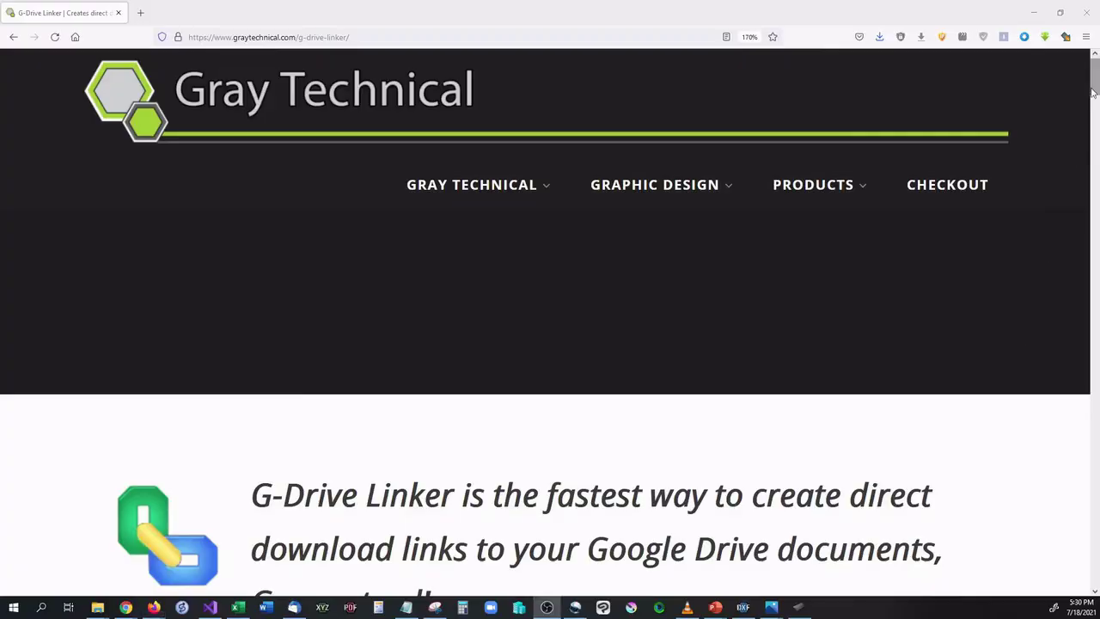
Switch to the browser, look through the G-Drive Linker page and read the Tech News for You article about it
{"action": "left_click_drag", "start_coordinate": [1094, 92], "coordinate": [1095, 184]}
{"action": "left_click_drag", "start_coordinate": [174, 164], "coordinate": [953, 228]}
{"action": "left_click", "coordinate": [861, 231]}
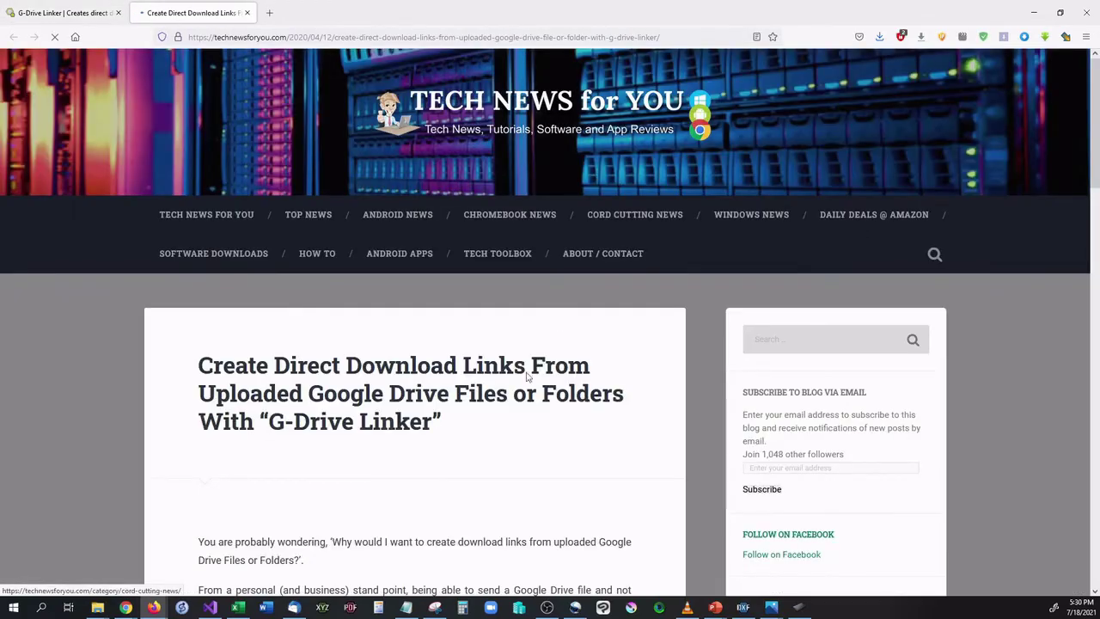
{"action": "scroll", "coordinate": [464, 438], "scroll_direction": "down", "scroll_amount": 15}
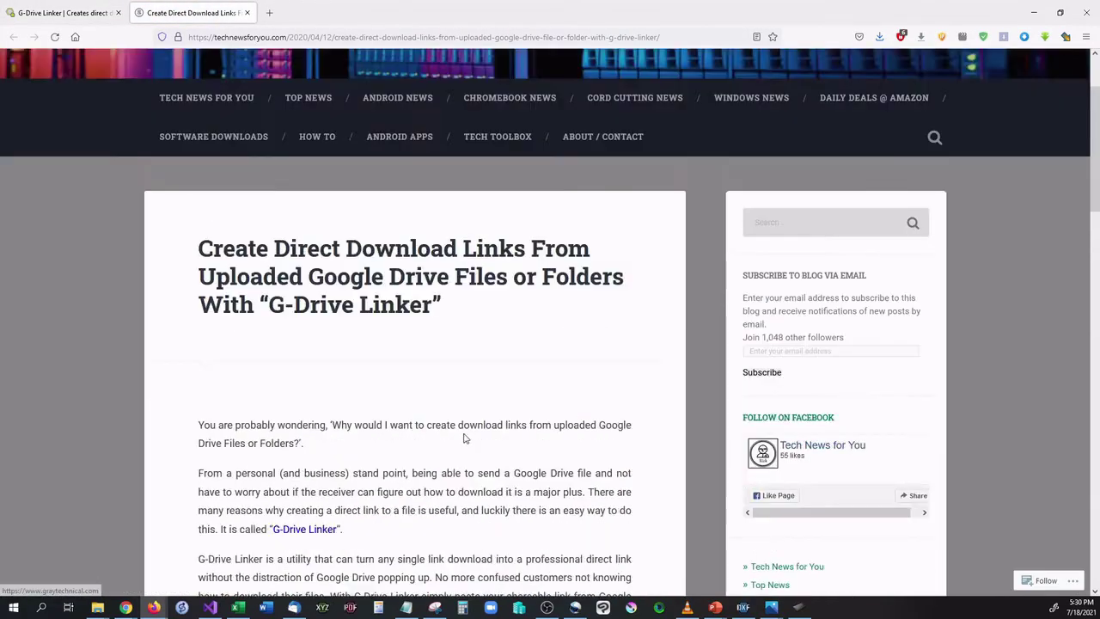